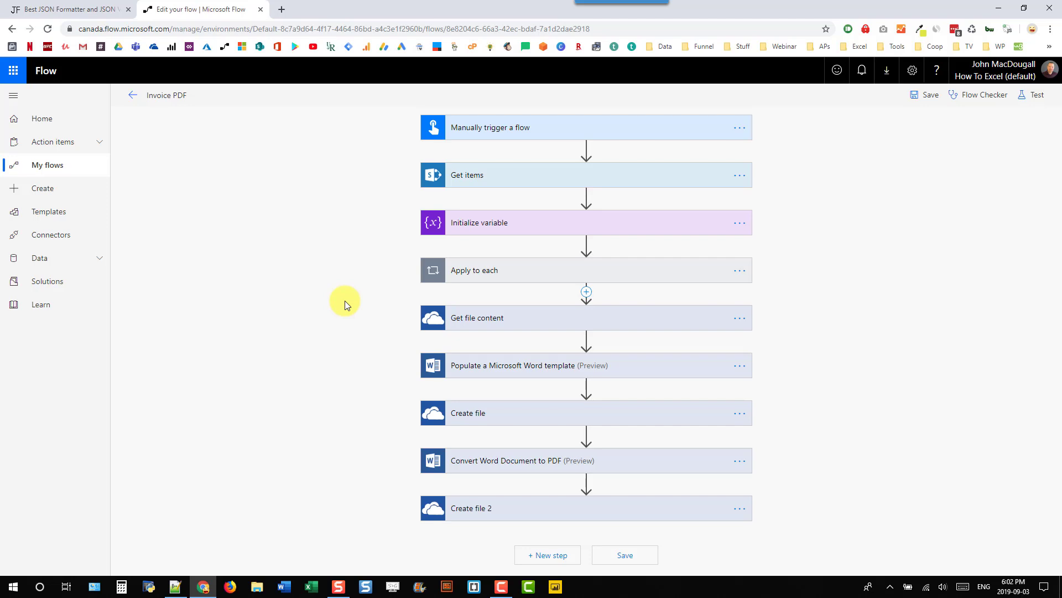
Expand the Populate a Microsoft Word template card to reveal its Location, File and invoice fields
click(502, 364)
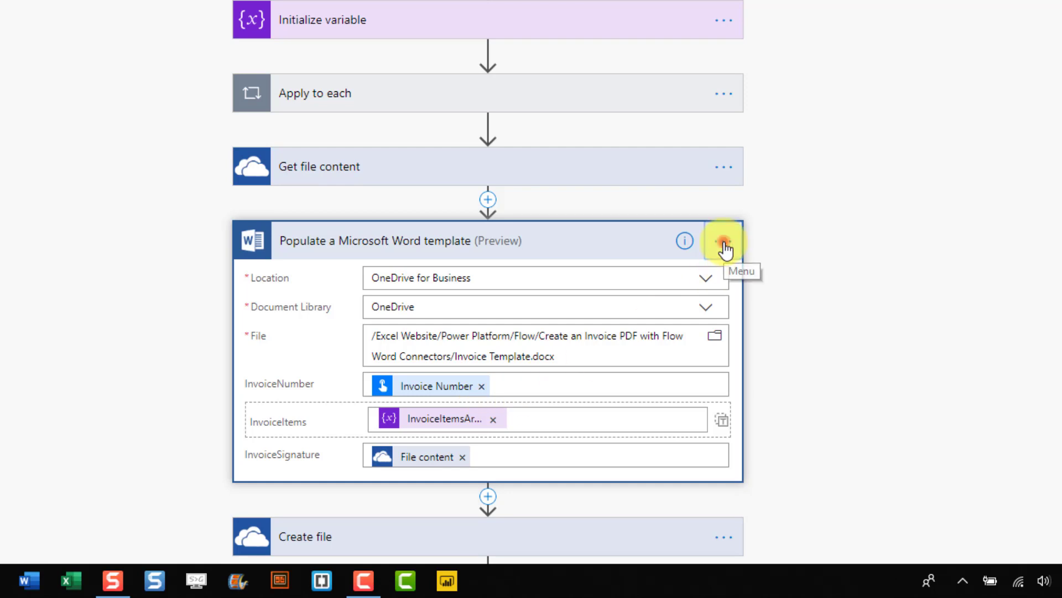
Copy the Word template step and bring up My clipboard in a new action slot below it
click(724, 244)
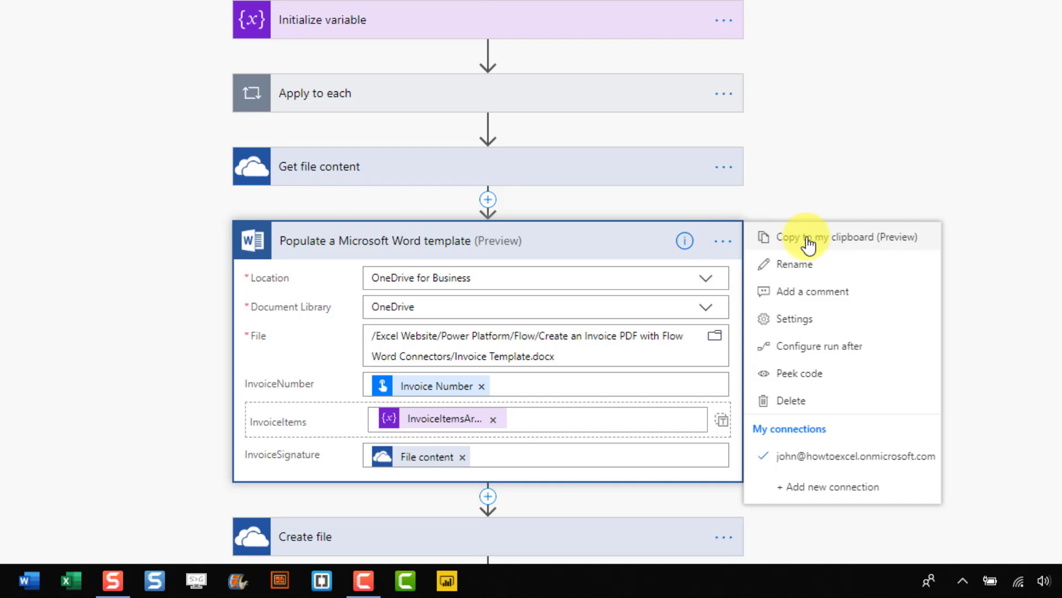
click(809, 242)
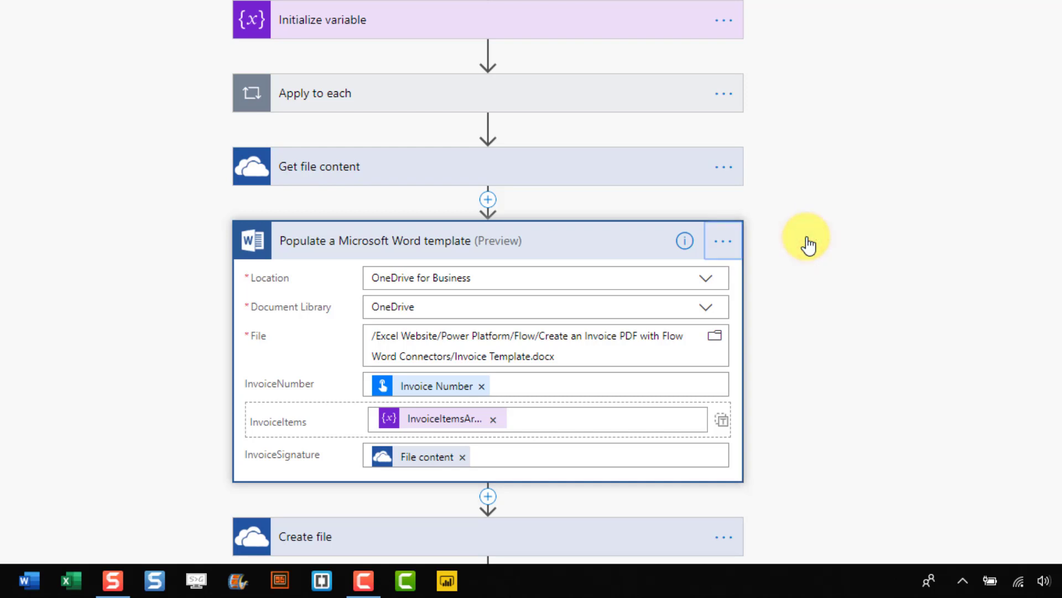
click(527, 239)
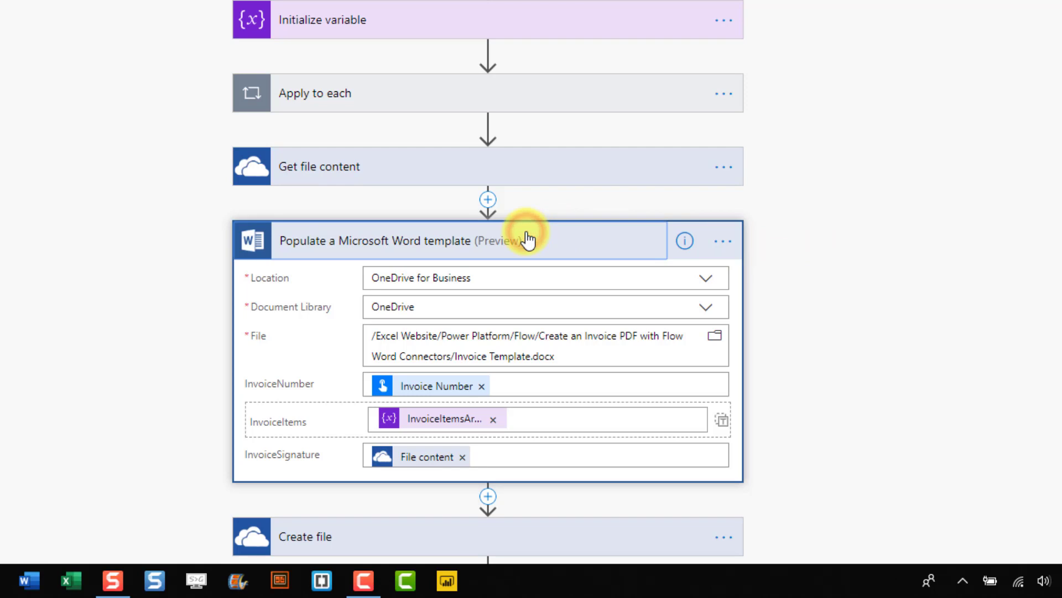
click(495, 275)
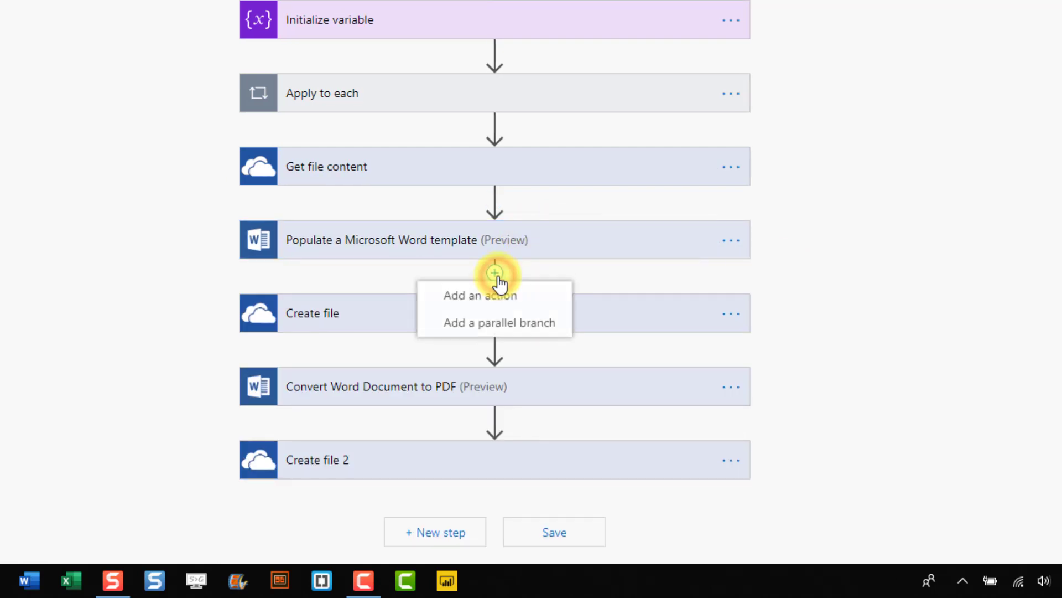
click(497, 299)
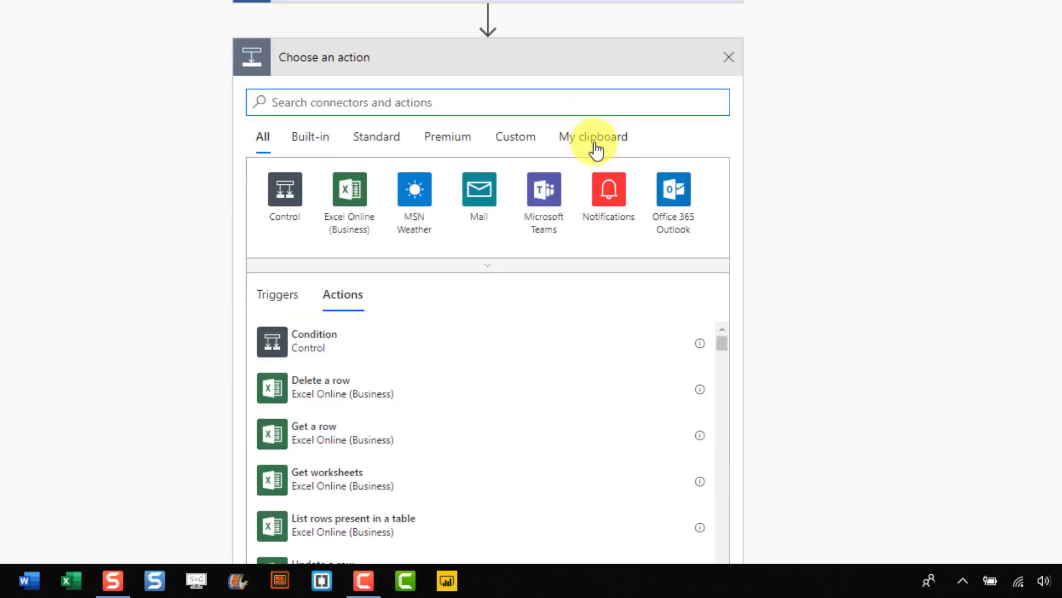
click(602, 140)
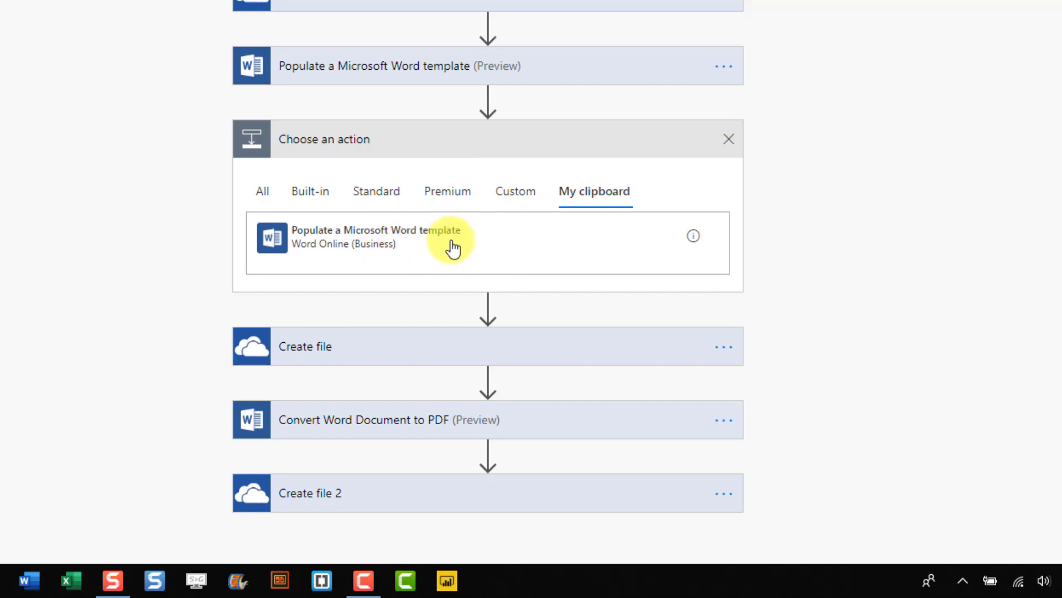
click(417, 247)
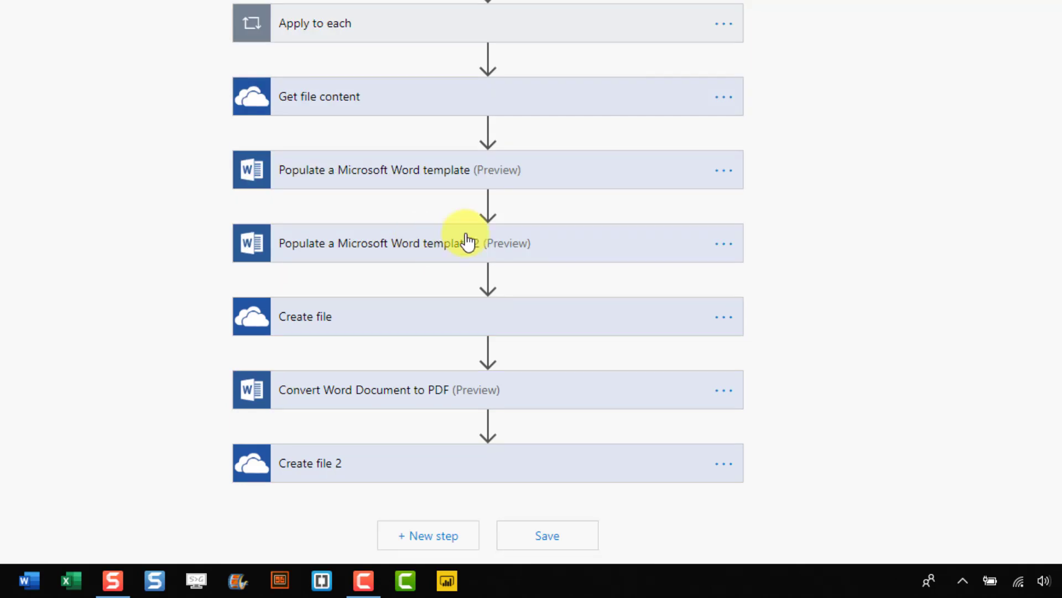
click(445, 249)
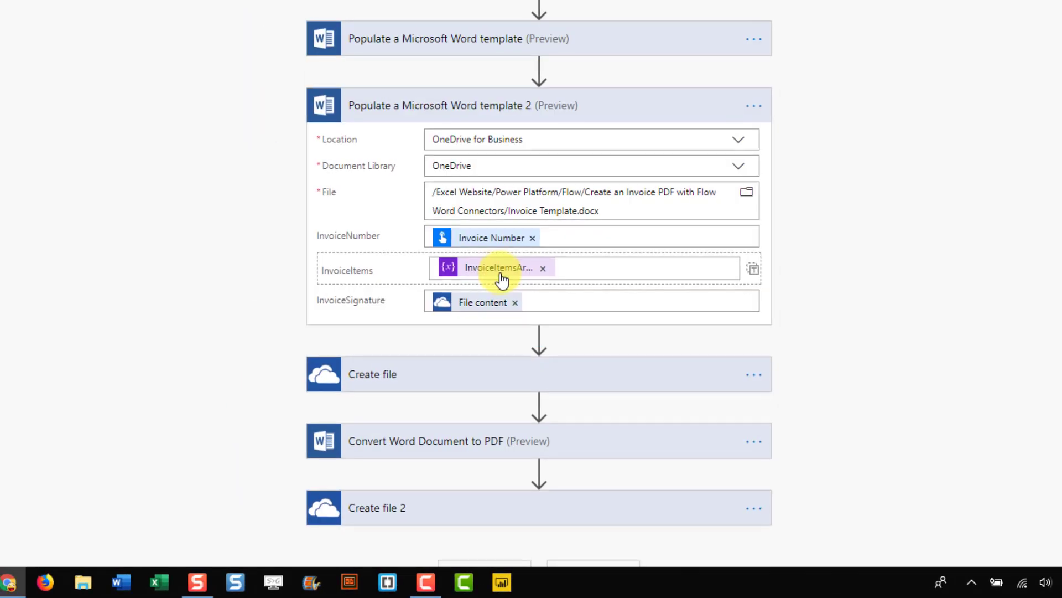
click(495, 48)
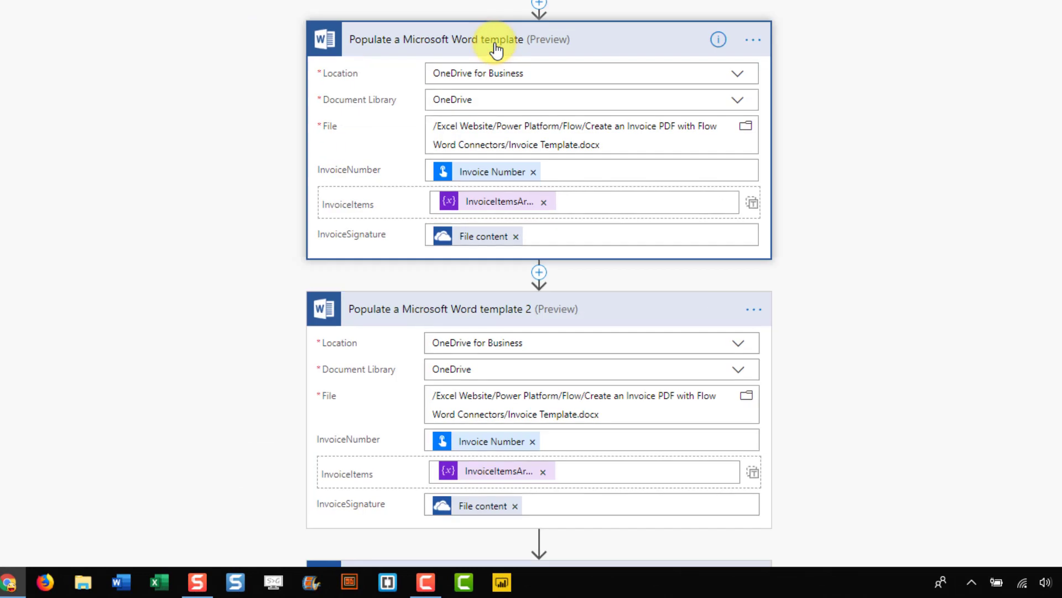
click(508, 308)
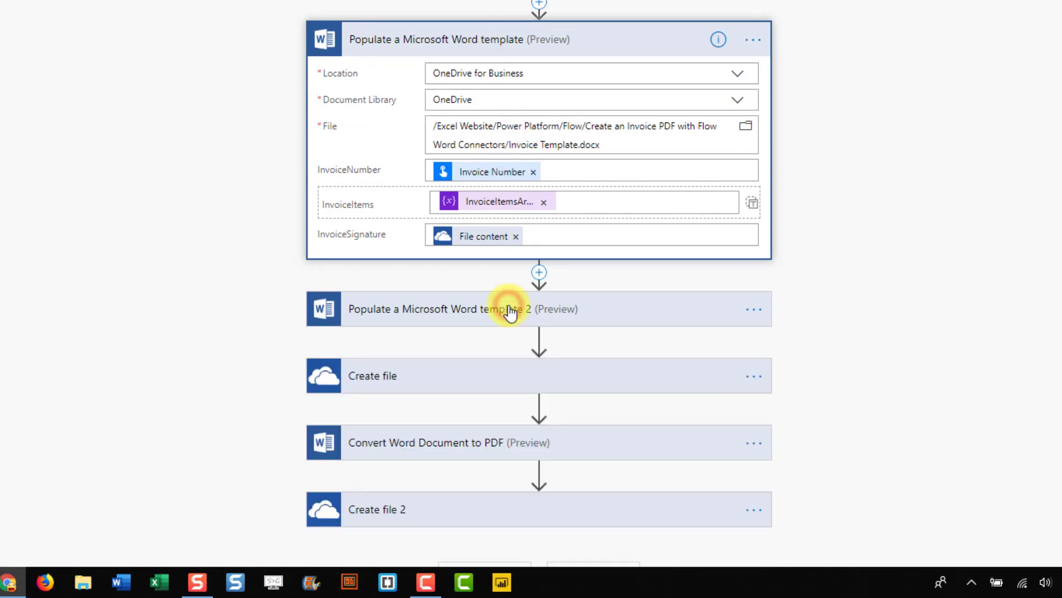
click(494, 48)
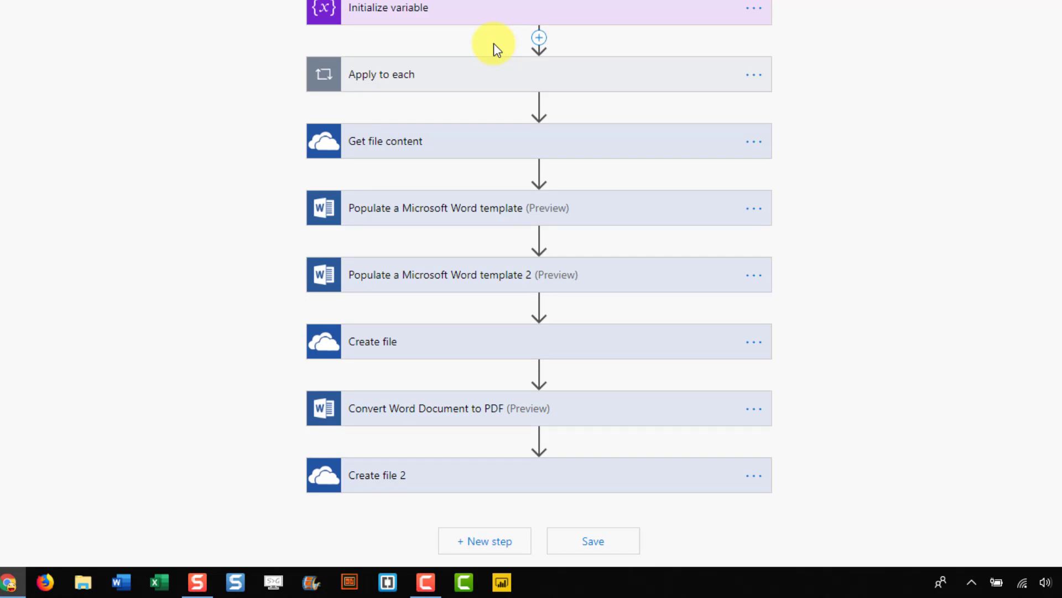
Add a Scope action above Get file content
click(752, 145)
click(751, 144)
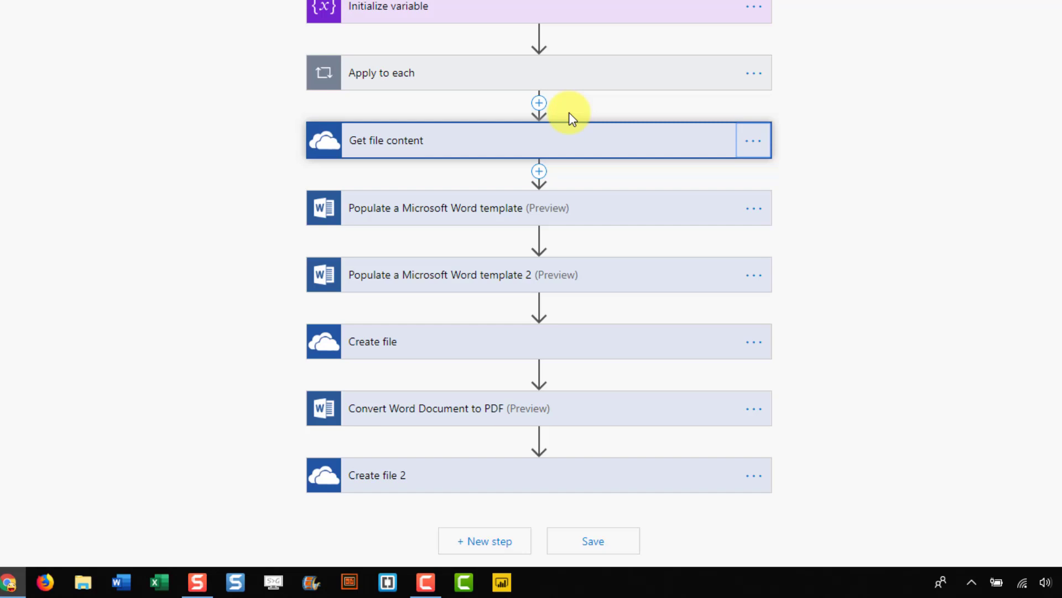
click(540, 103)
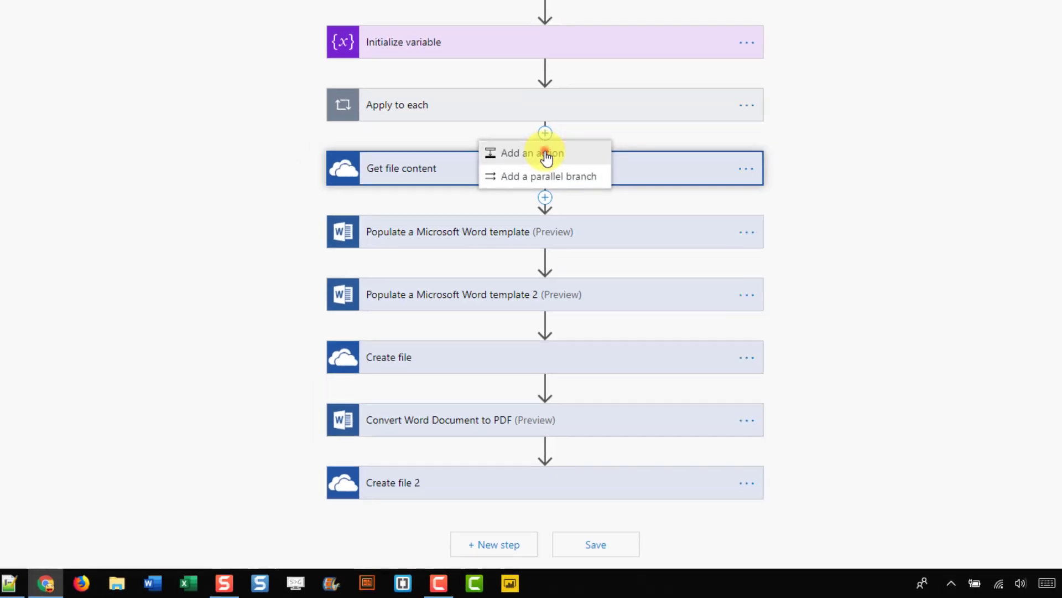
click(546, 155)
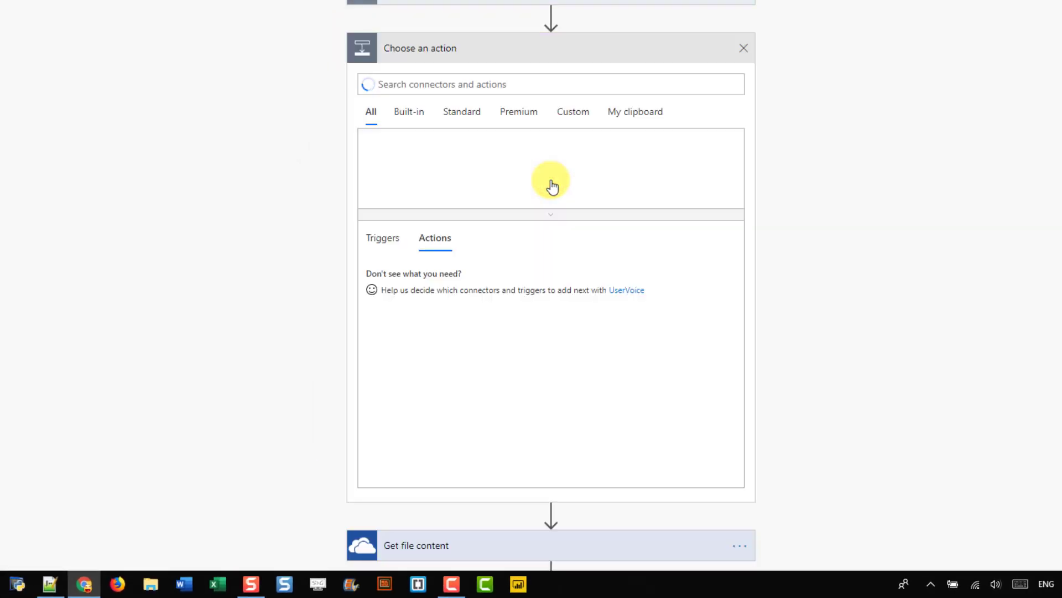
text(scope)
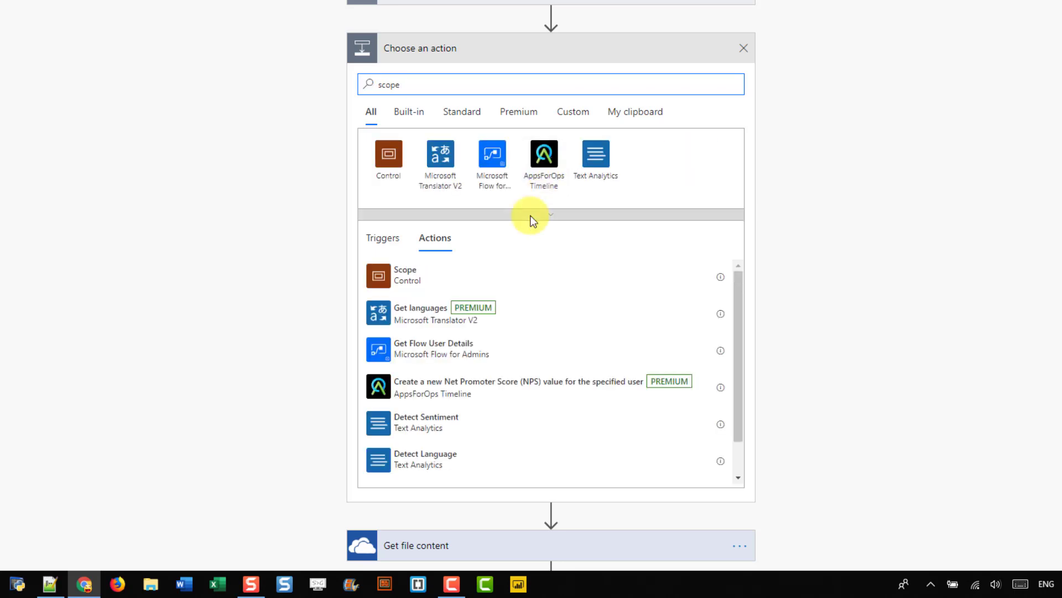
click(402, 276)
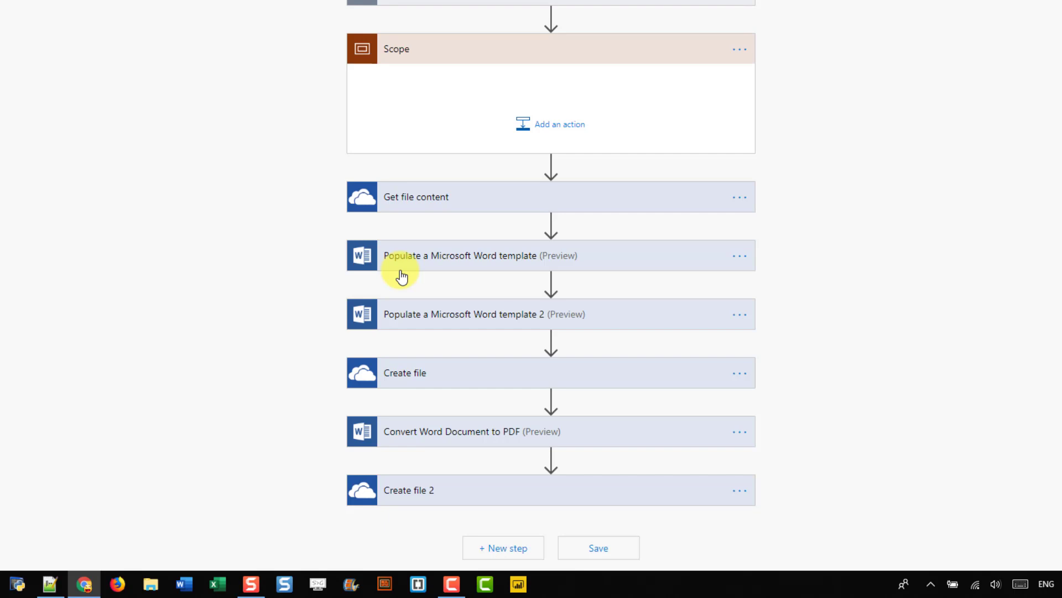
Move Get file content and both Populate a Microsoft Word template steps into the Scope
drag(438, 202, 463, 93)
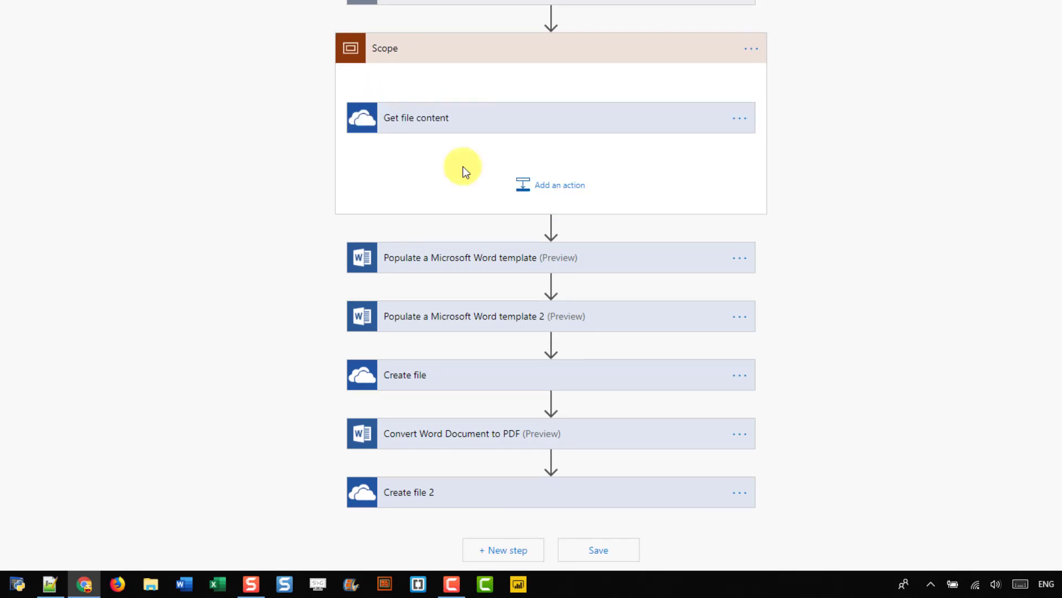
drag(448, 260, 463, 158)
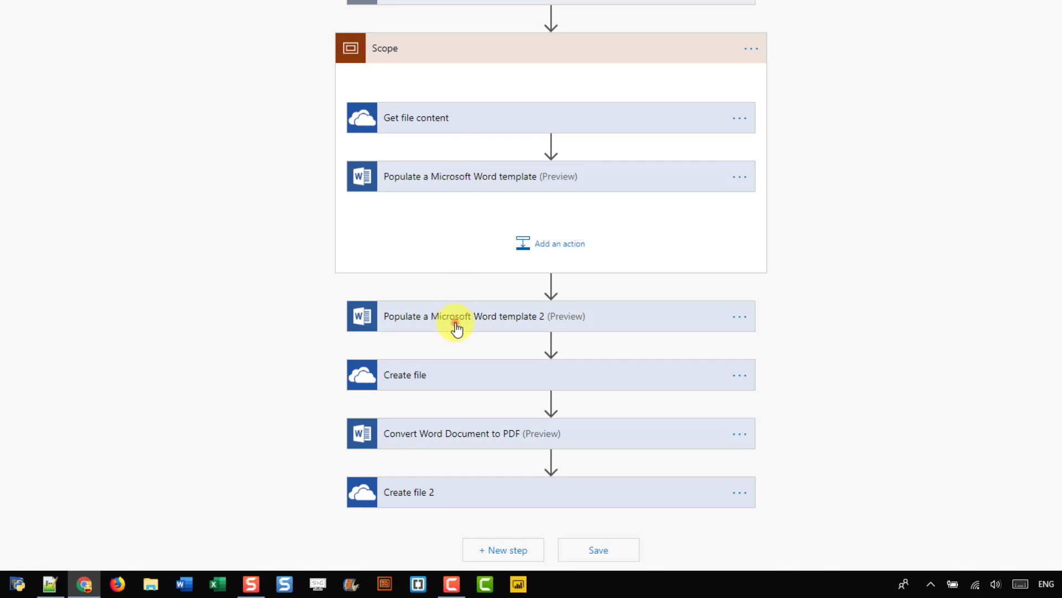
drag(457, 322, 465, 220)
Copy the Scope and paste it from My clipboard below the original as Scope 2
click(748, 49)
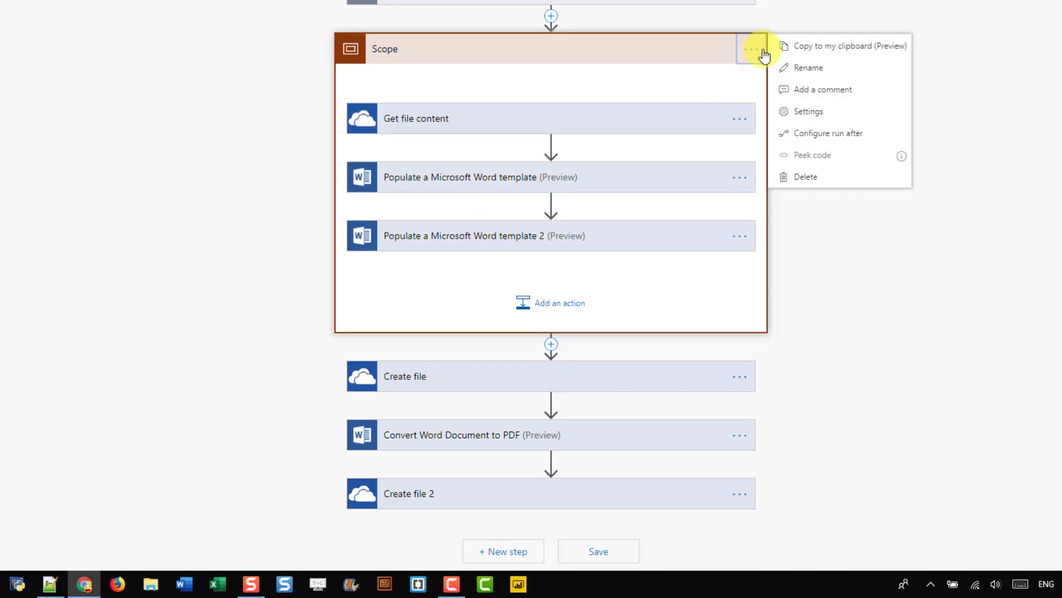
click(794, 52)
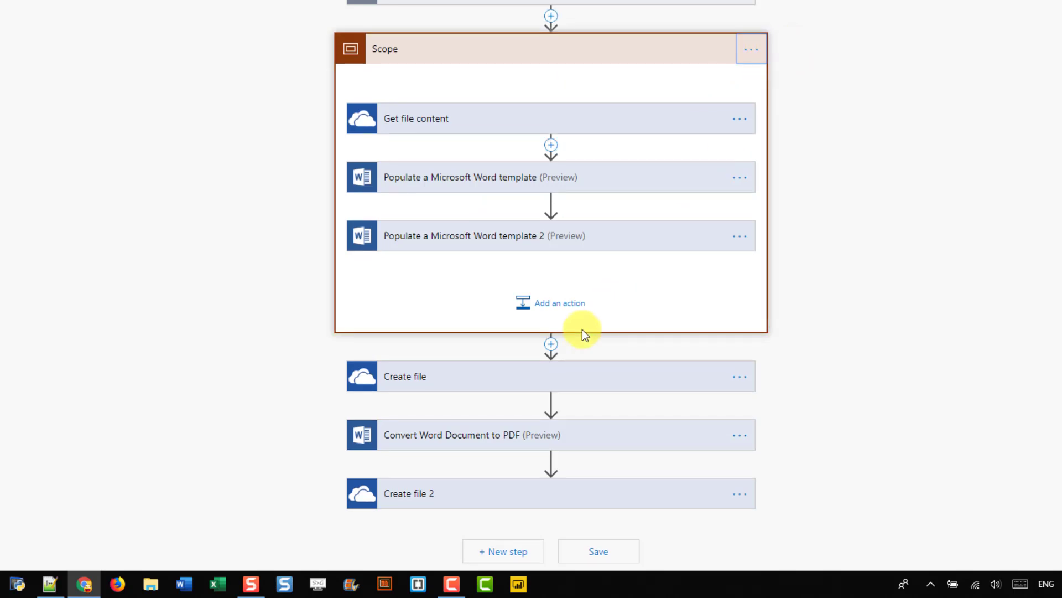
click(551, 344)
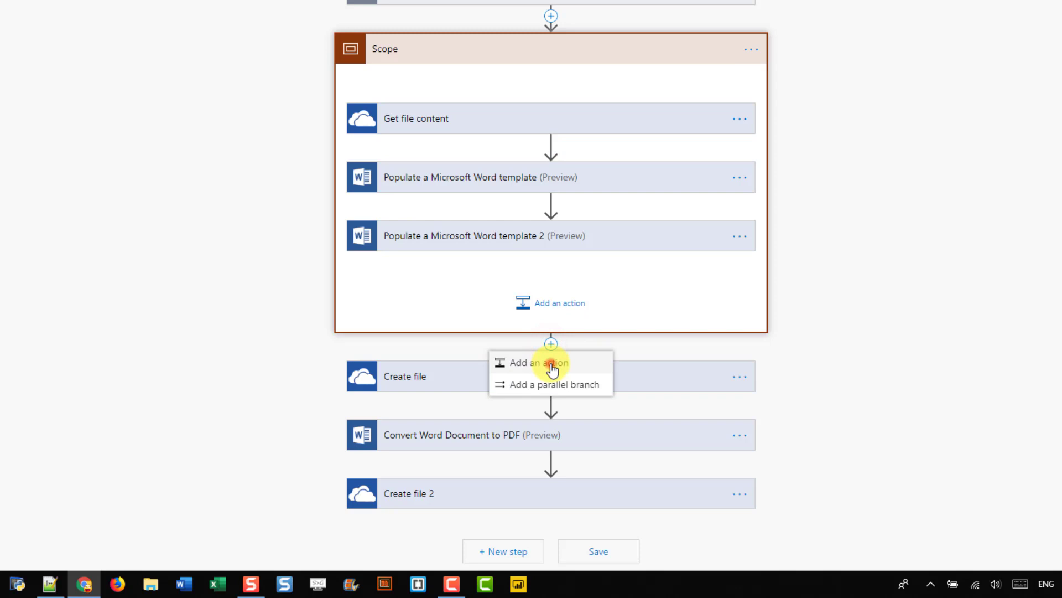
click(553, 365)
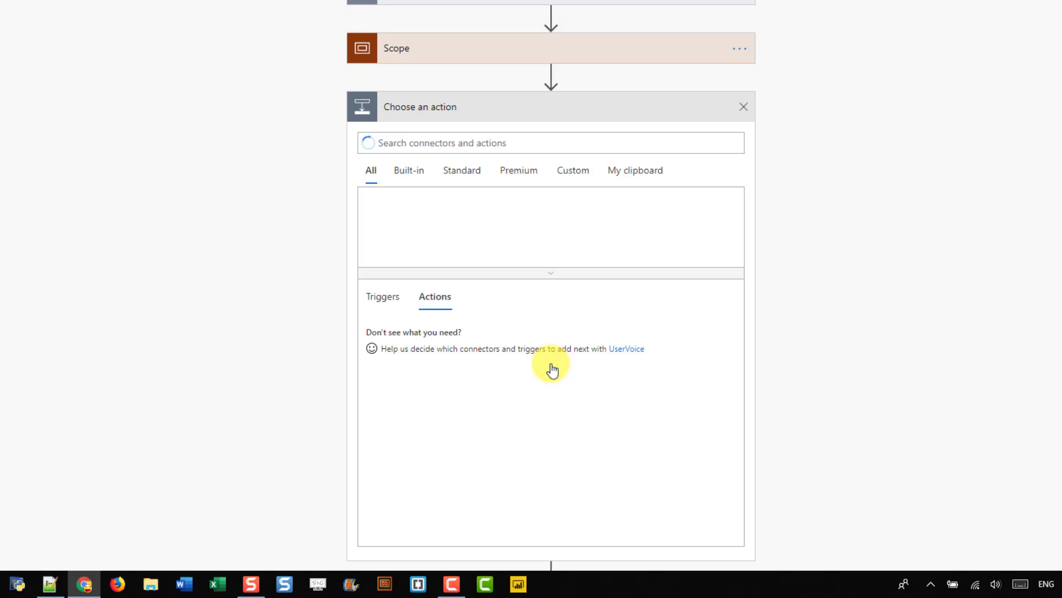
click(634, 172)
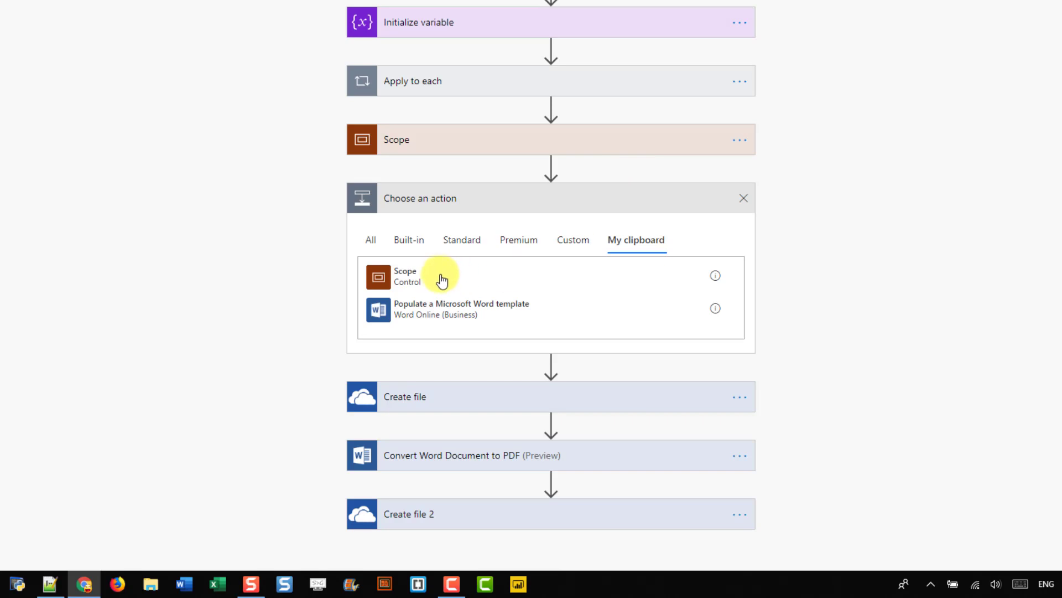
click(442, 280)
Expand Scope 2 to check Get file content 2 and Word template steps 3 and 4, then collapse it
click(472, 320)
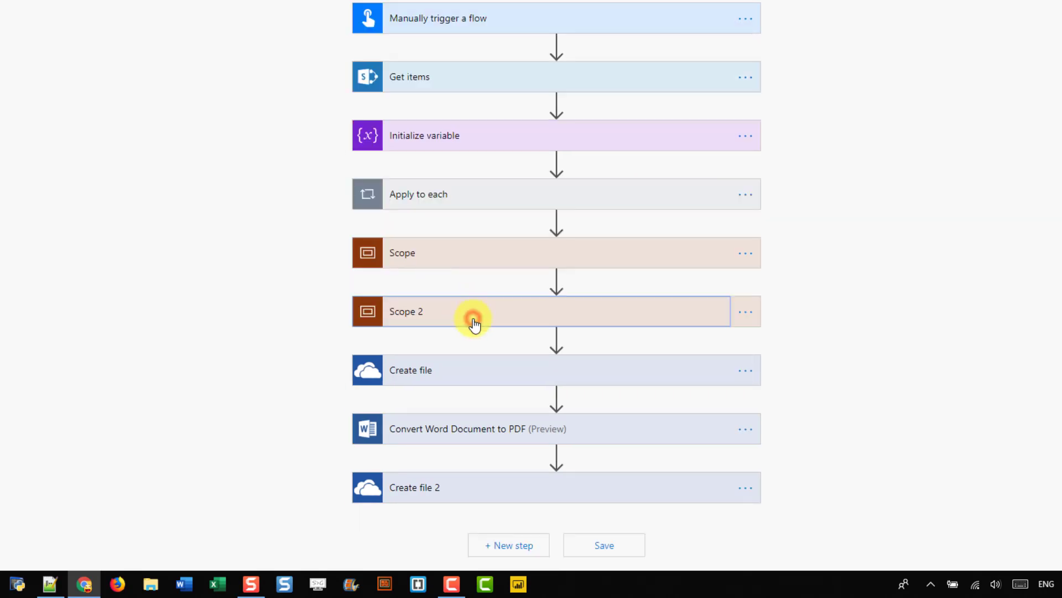
scroll(474, 318, down, 3)
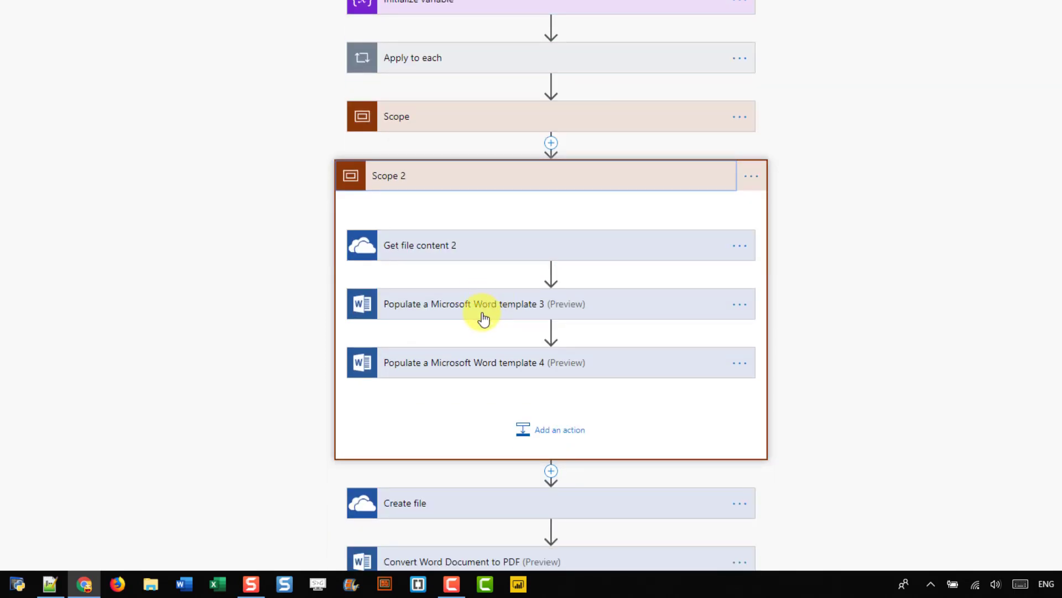
click(486, 176)
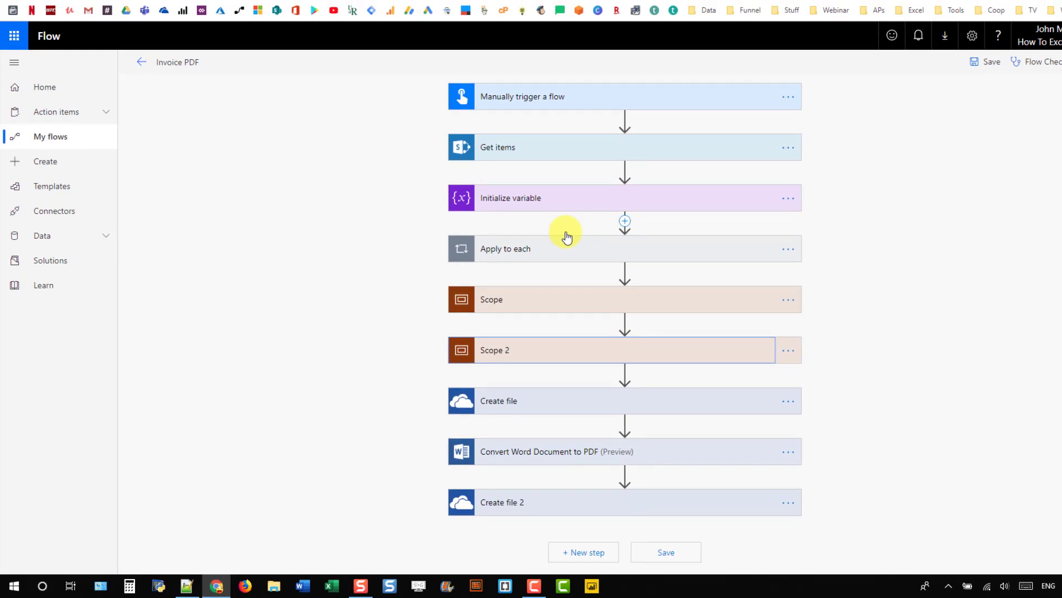
Leave the Invoice PDF editor without saving and return to the My flows list
click(44, 138)
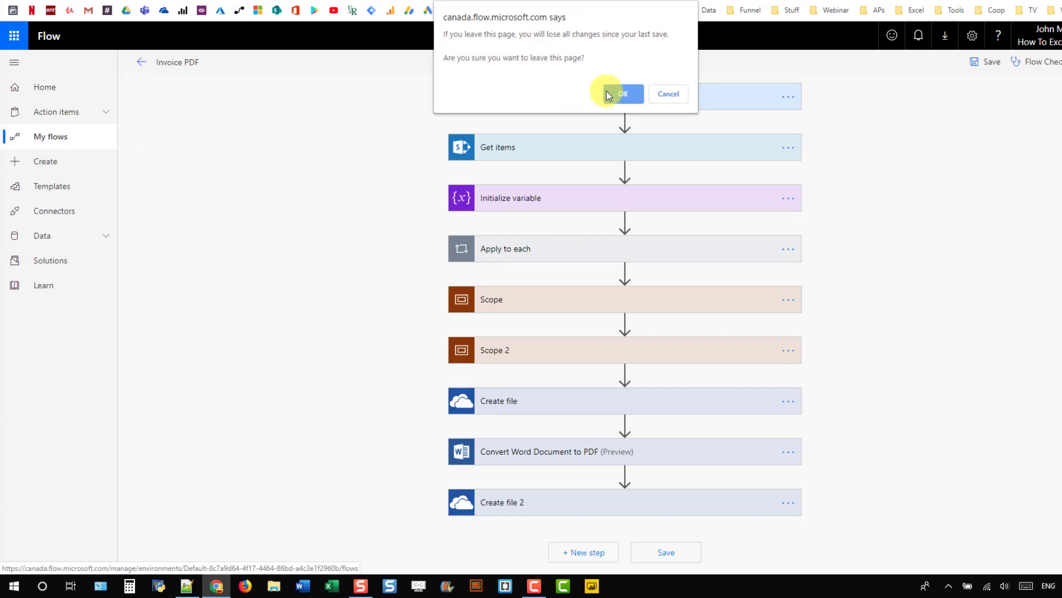
click(613, 91)
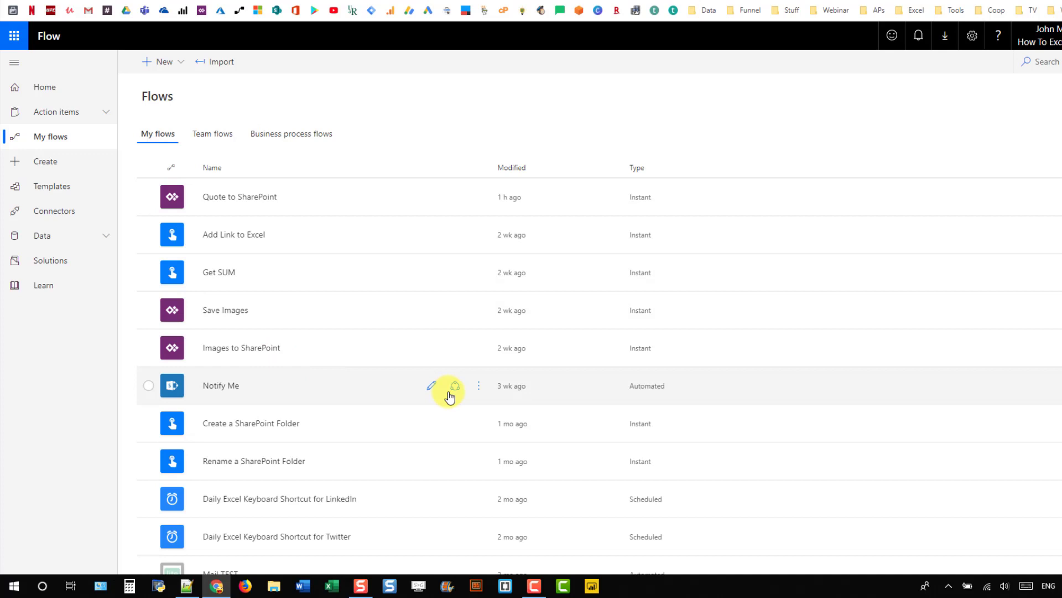
Open Notify Me for editing and paste the clipboard Scope as a new step after Send an email
click(480, 388)
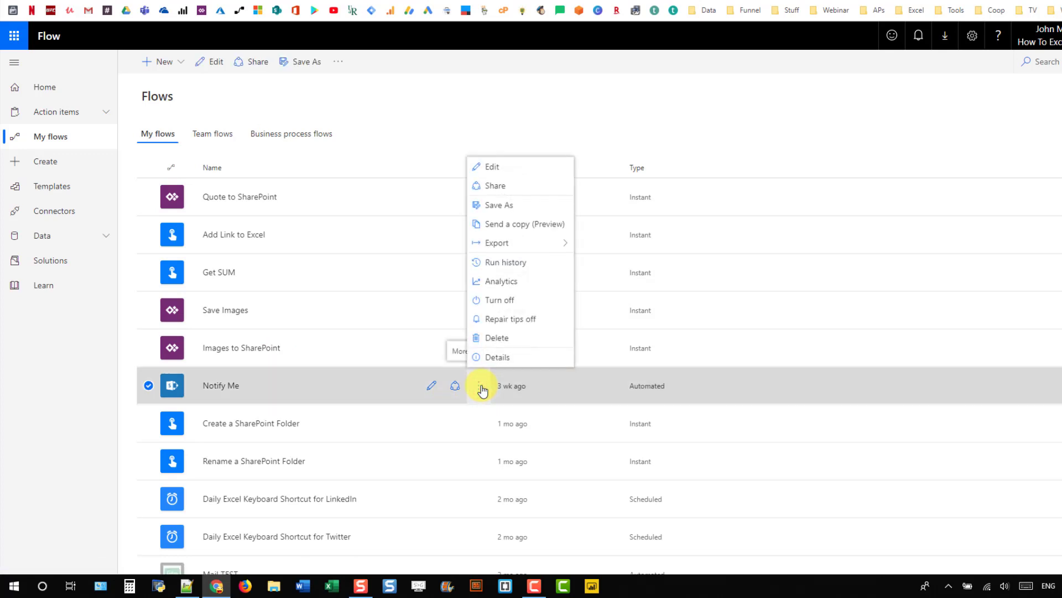
click(490, 168)
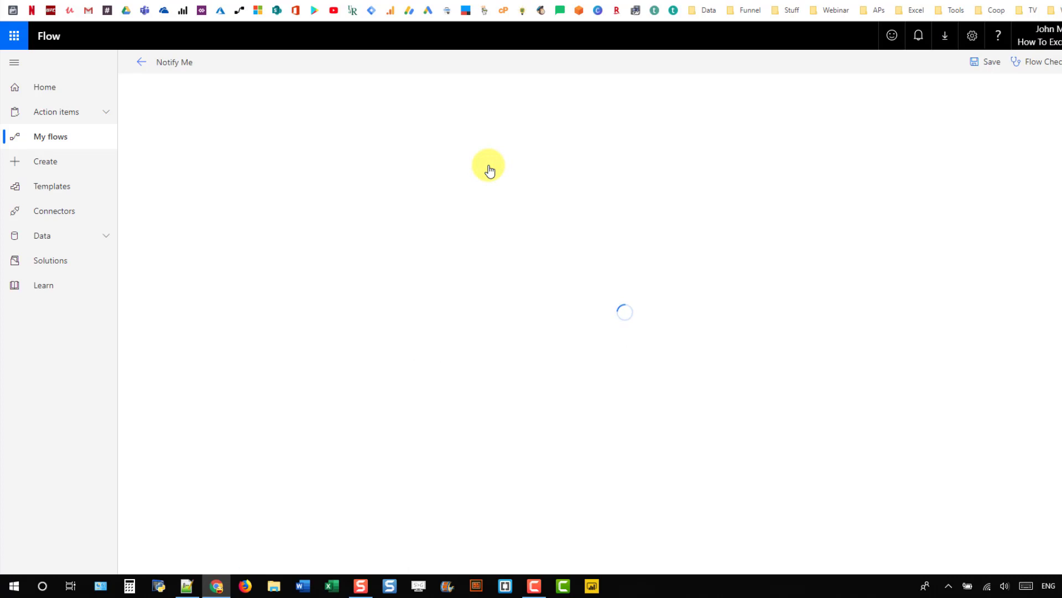
click(569, 198)
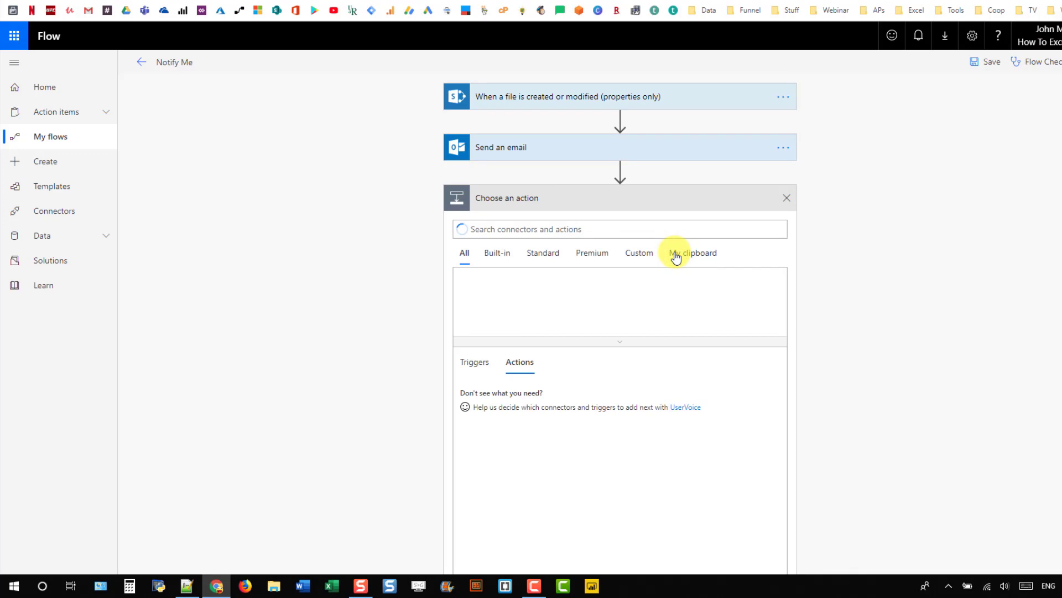
click(676, 255)
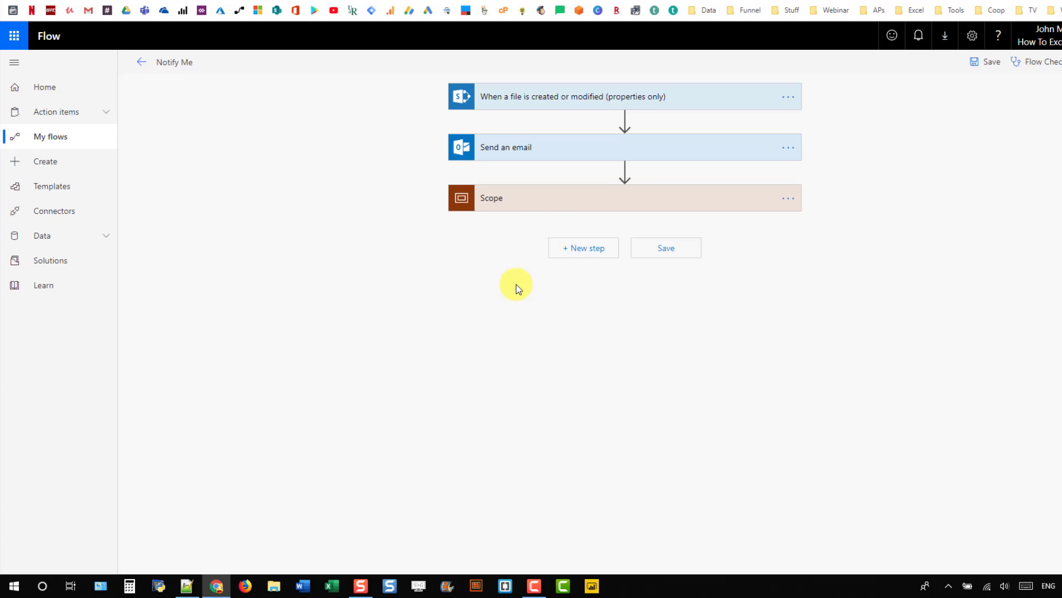
Expand the pasted Scope, then copy the Send an email action to the clipboard
click(530, 201)
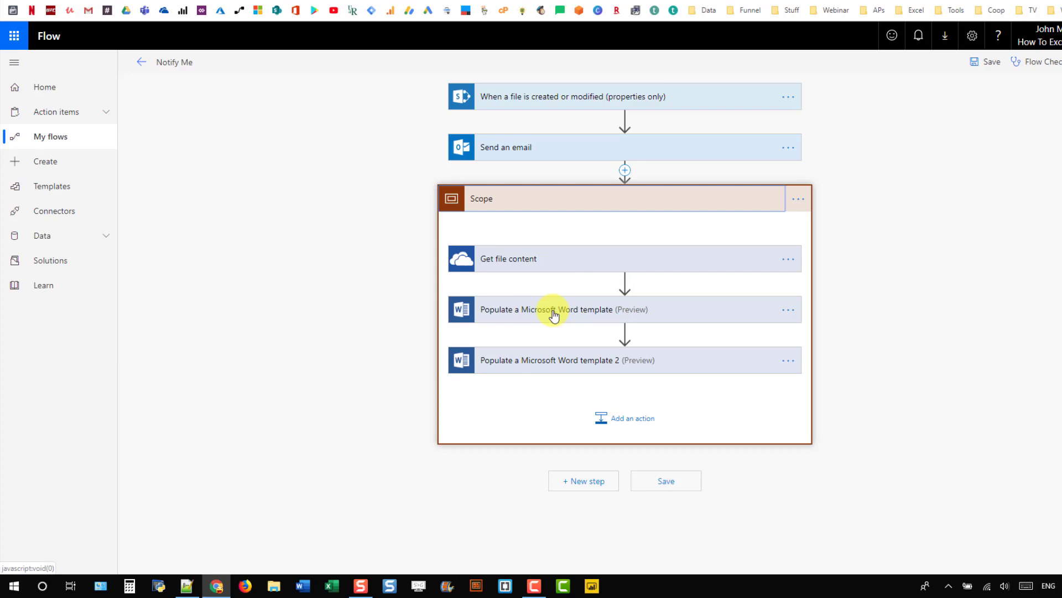
click(786, 148)
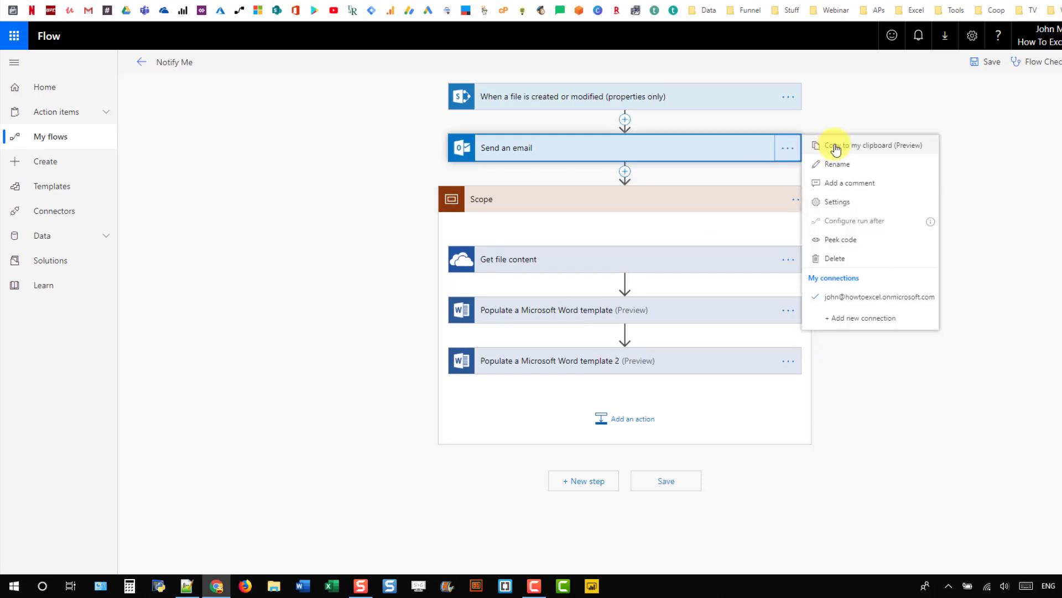
click(835, 147)
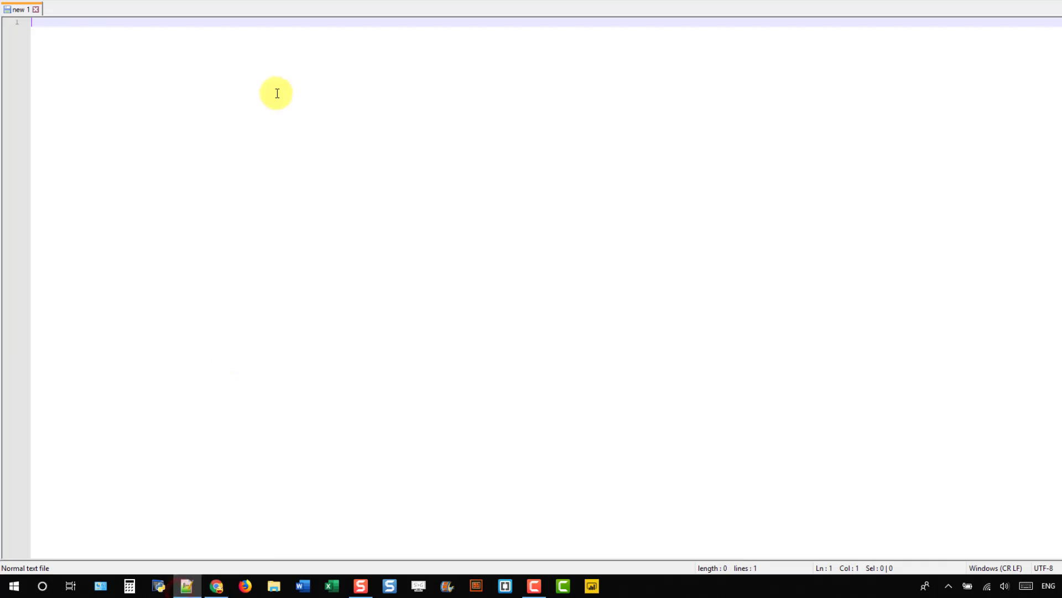
Paste the Send an email JSON into a new Notepad++ file and return to Chrome
key(ctrl+v)
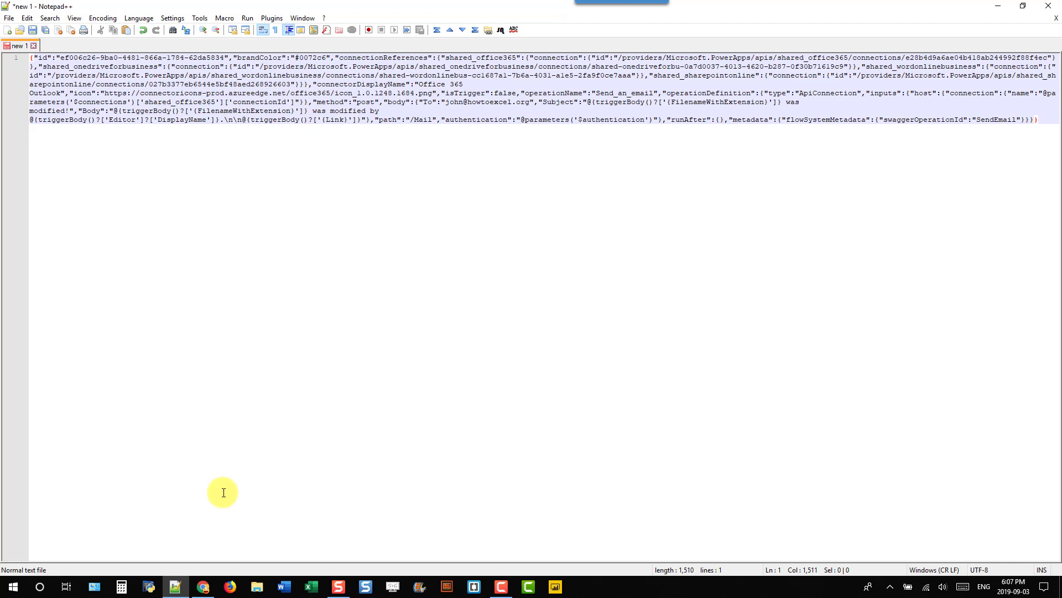
click(203, 586)
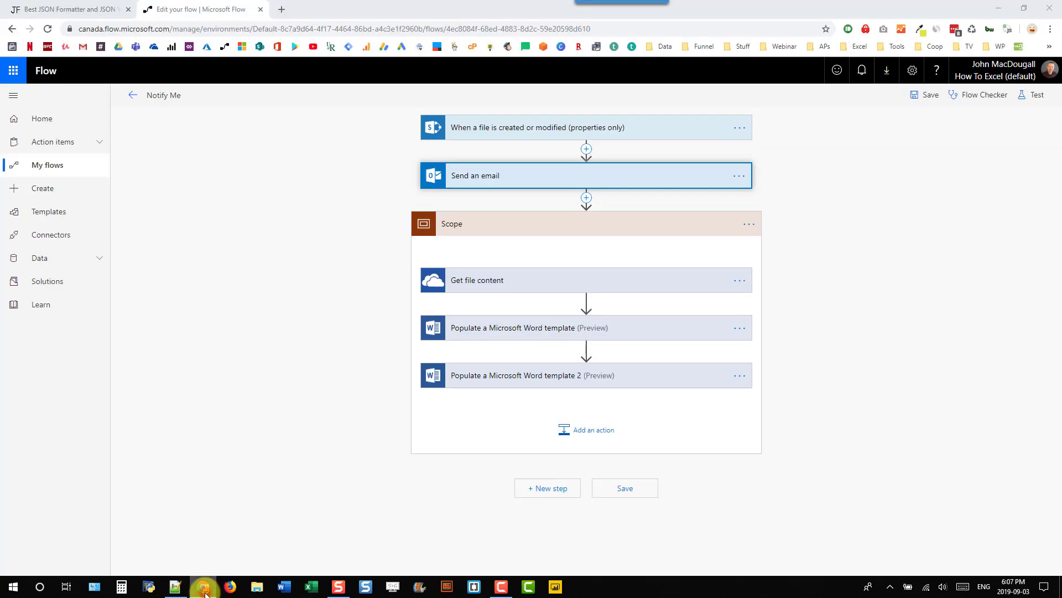
Paste the Send an email JSON into jsonformatter.org and scroll to its To, Subject and Body entries
click(49, 11)
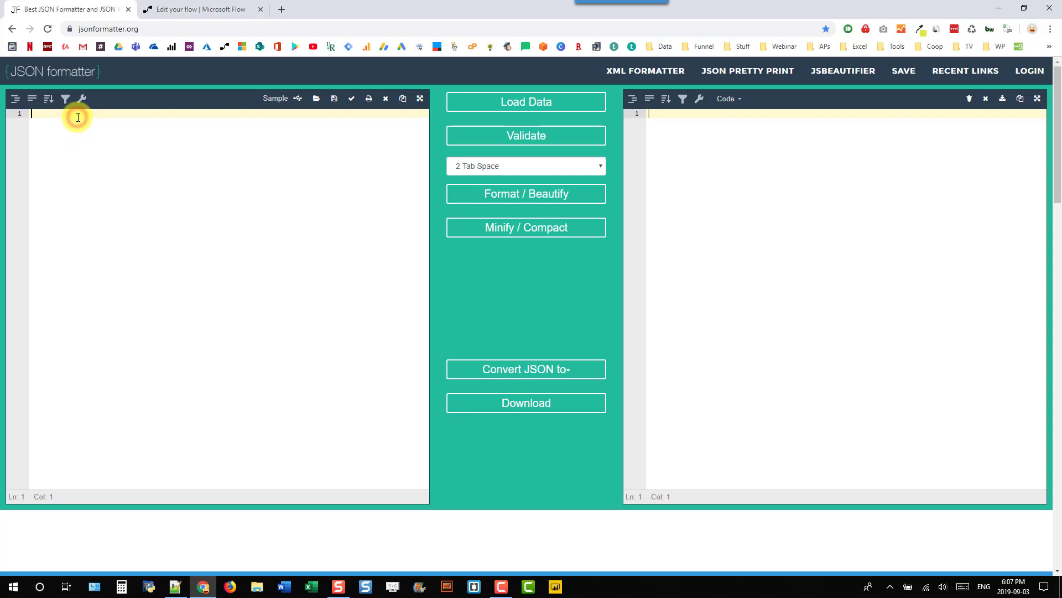
key(ctrl+v)
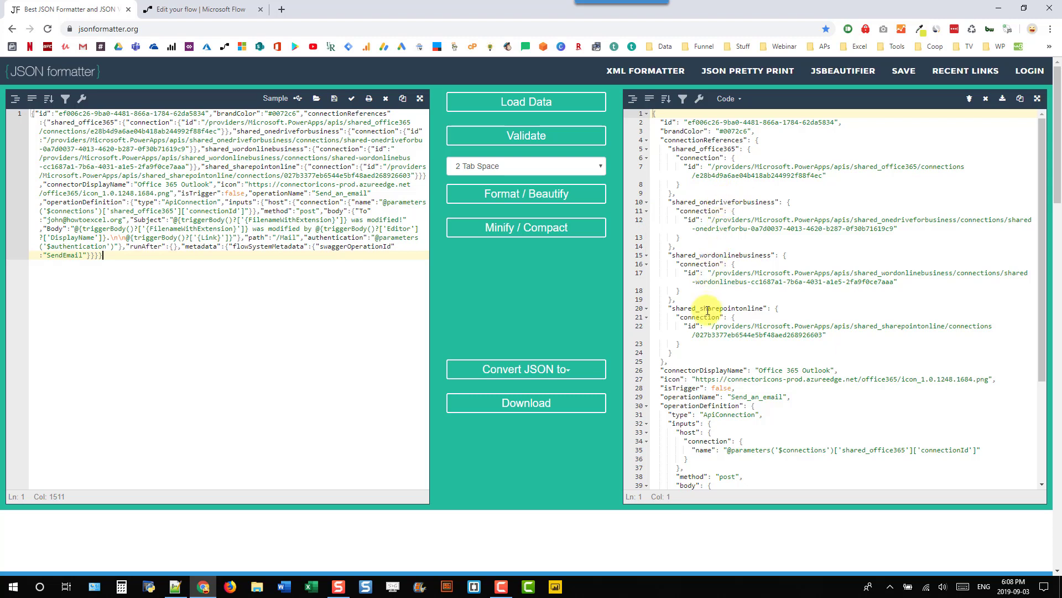
scroll(707, 378, down, 3)
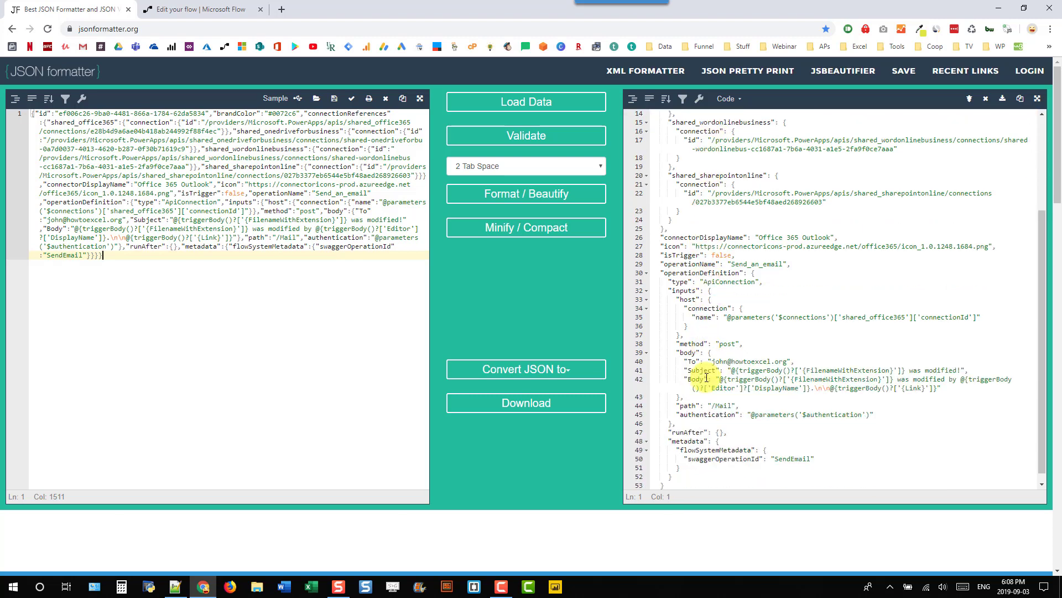
scroll(707, 378, down, 1)
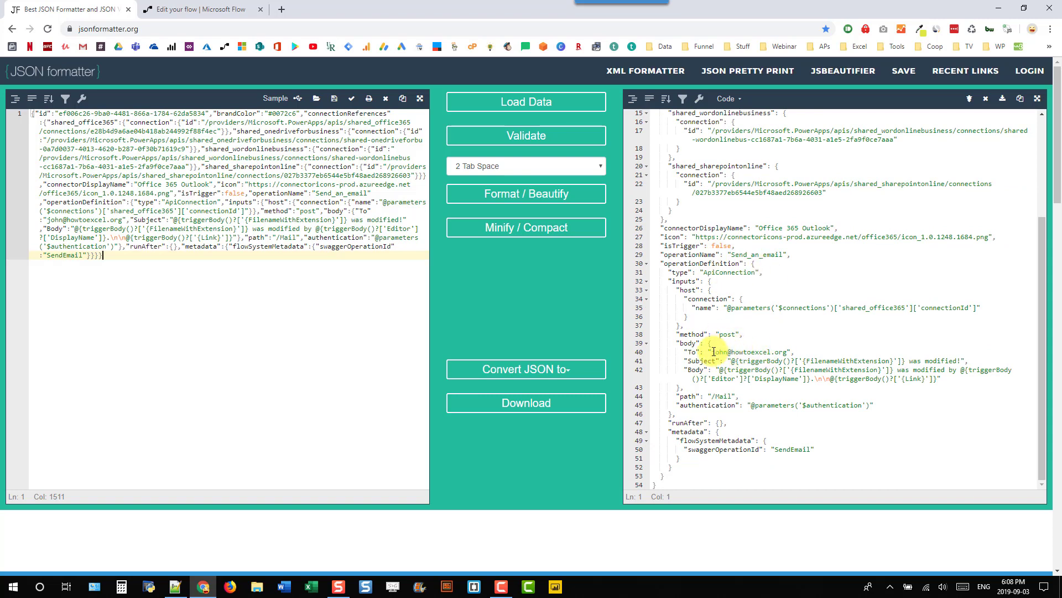
Replace the To address's user part on line 40 with 'notarealemail' and copy the whole formatted JSON
drag(712, 352, 788, 352)
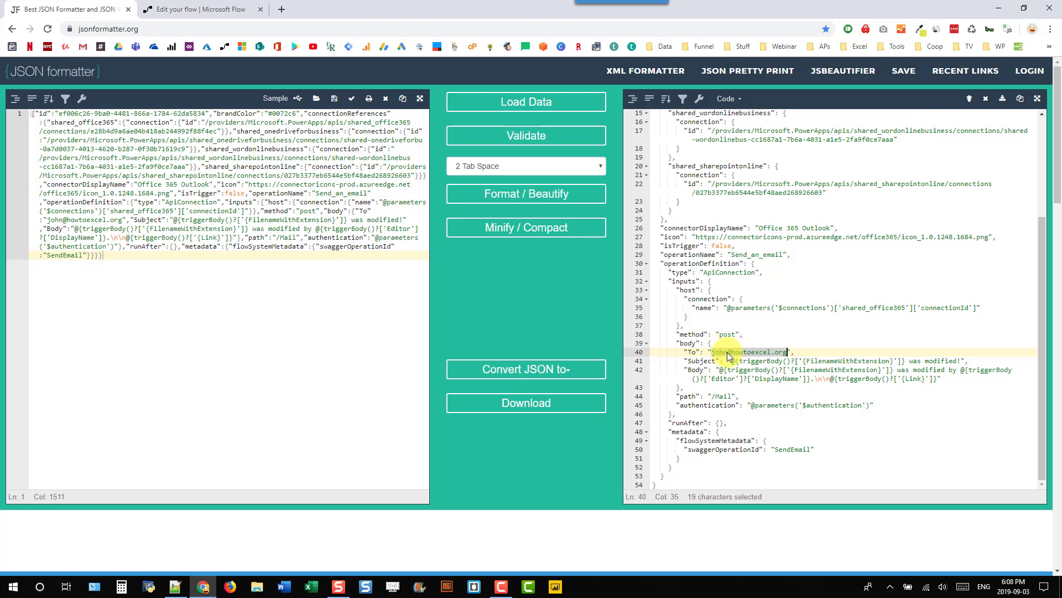
drag(728, 354, 714, 354)
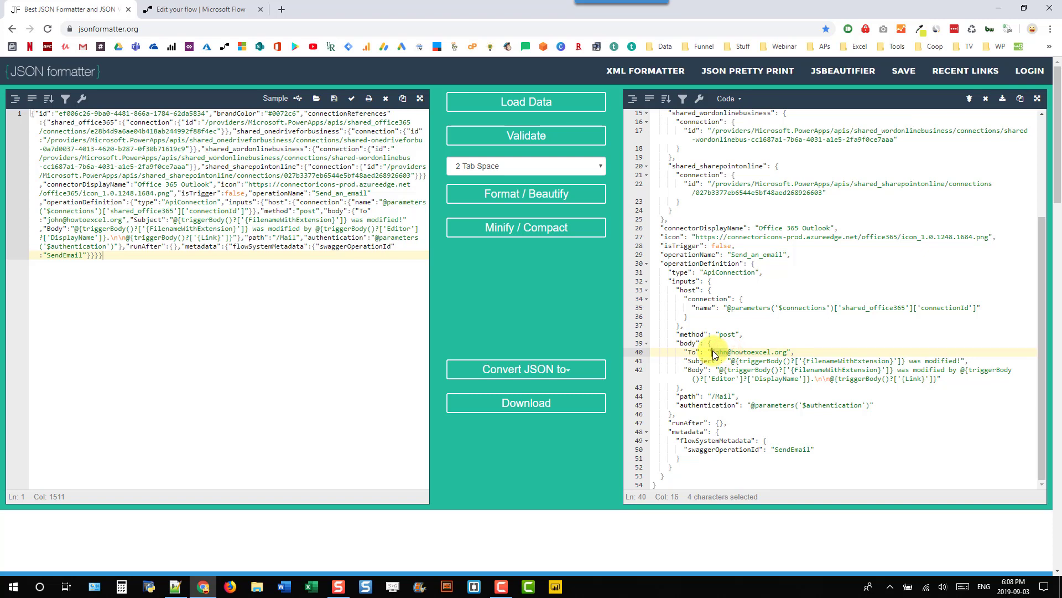
text(notareal)
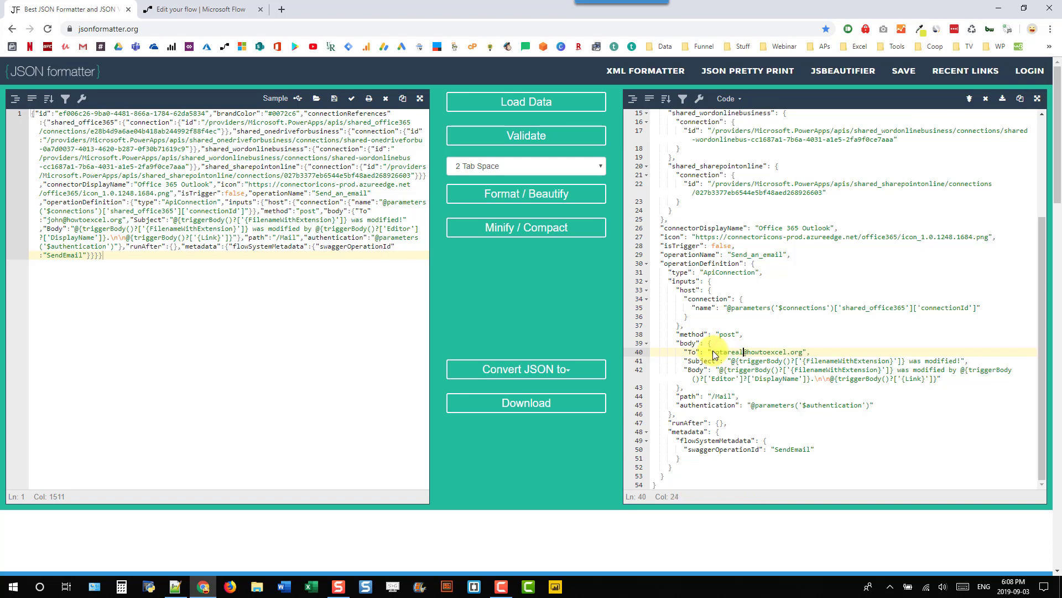
text(email)
key(ctrl+a)
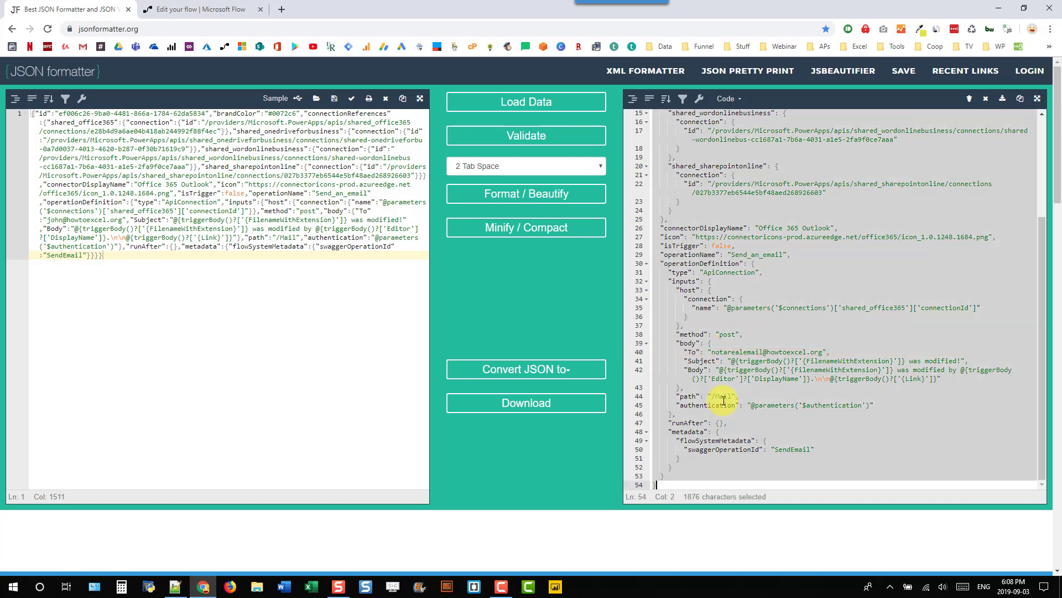
key(ctrl+c)
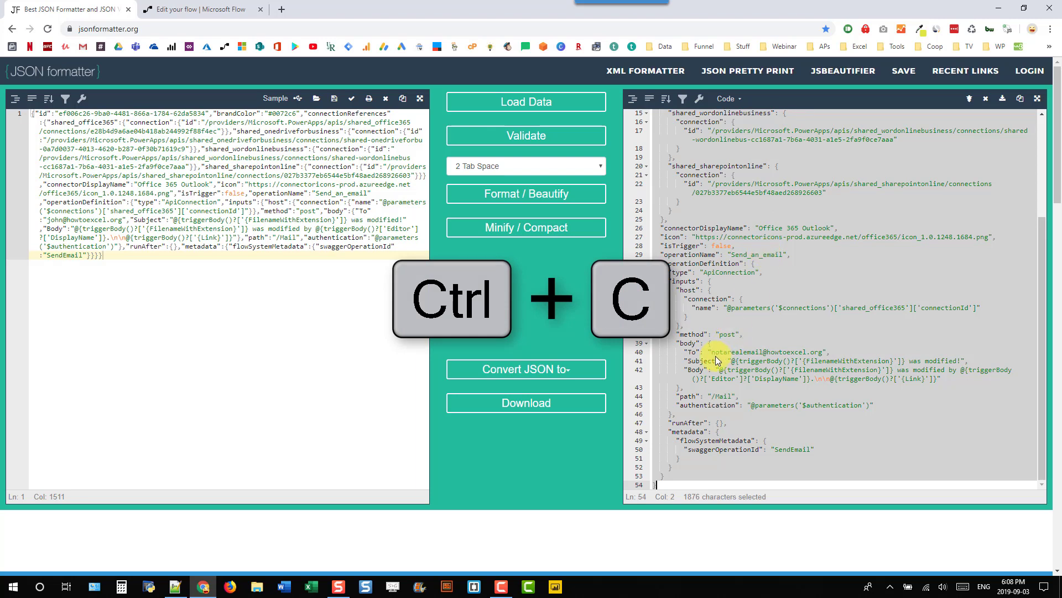
Paste the edited JSON into My clipboard and insert it as a new action below Send an email
click(199, 9)
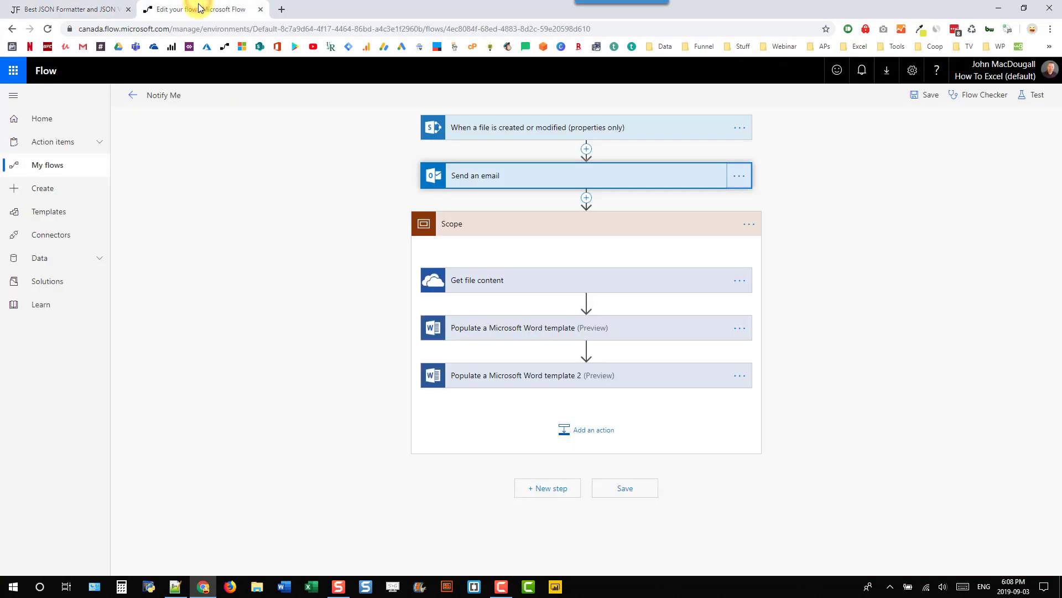
click(586, 198)
click(581, 210)
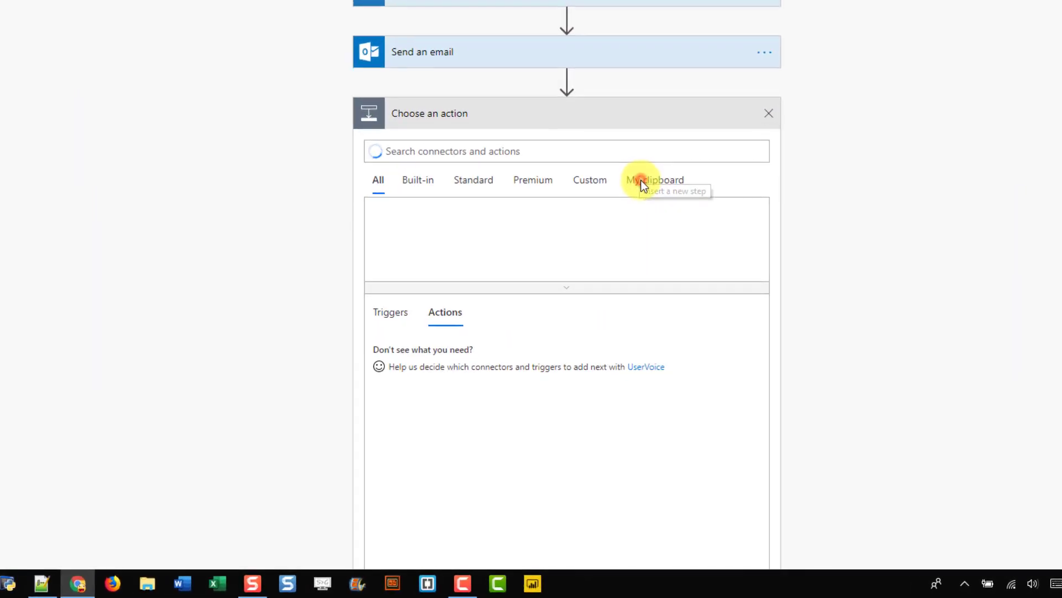
click(640, 180)
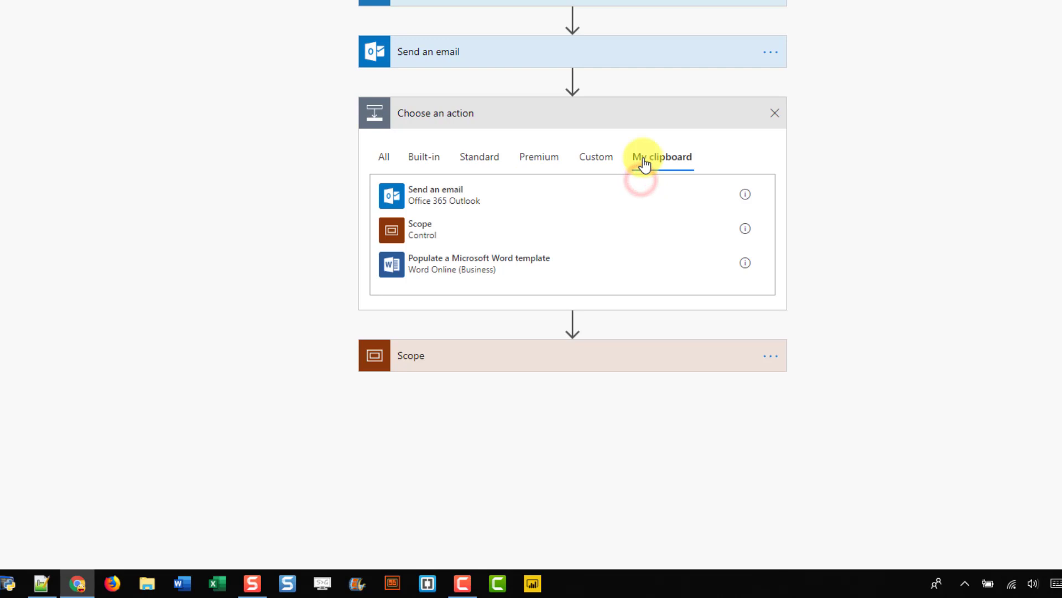
key(ctrl+v)
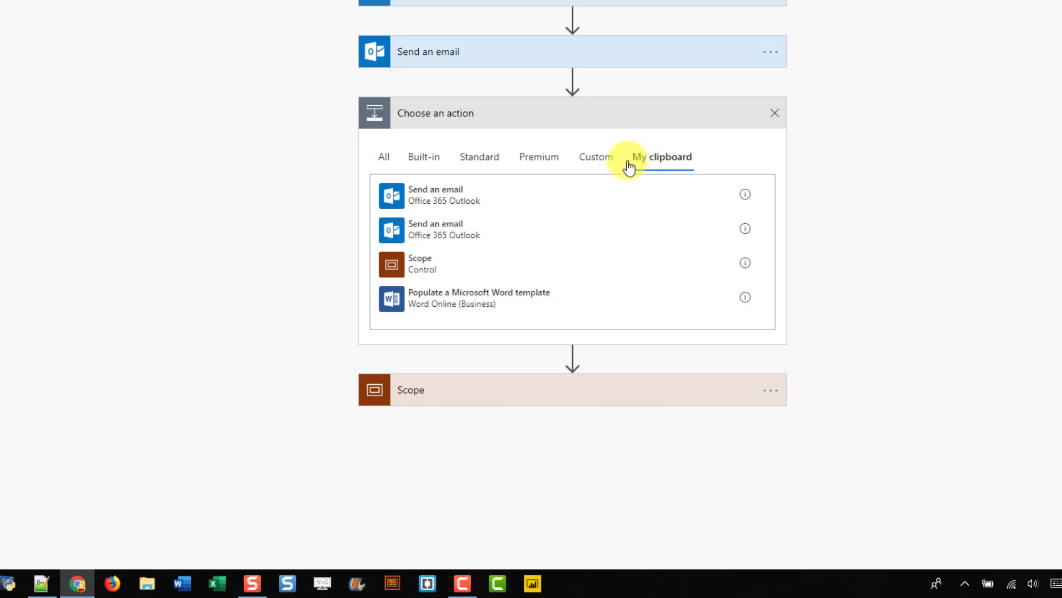
click(496, 199)
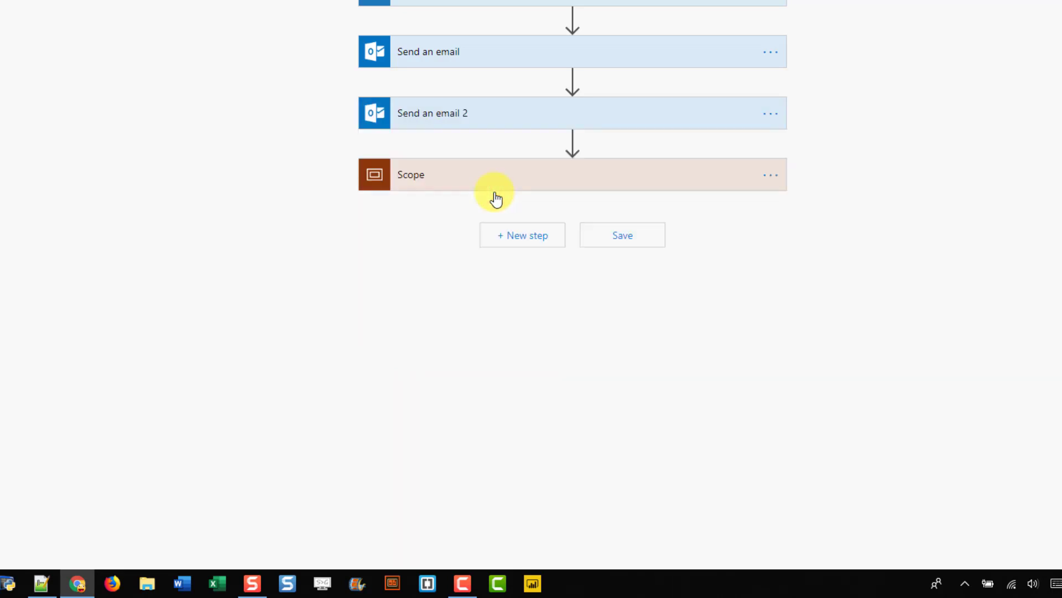
Open Send an email 2 to check its placeholder To address against the original Send an email
click(529, 113)
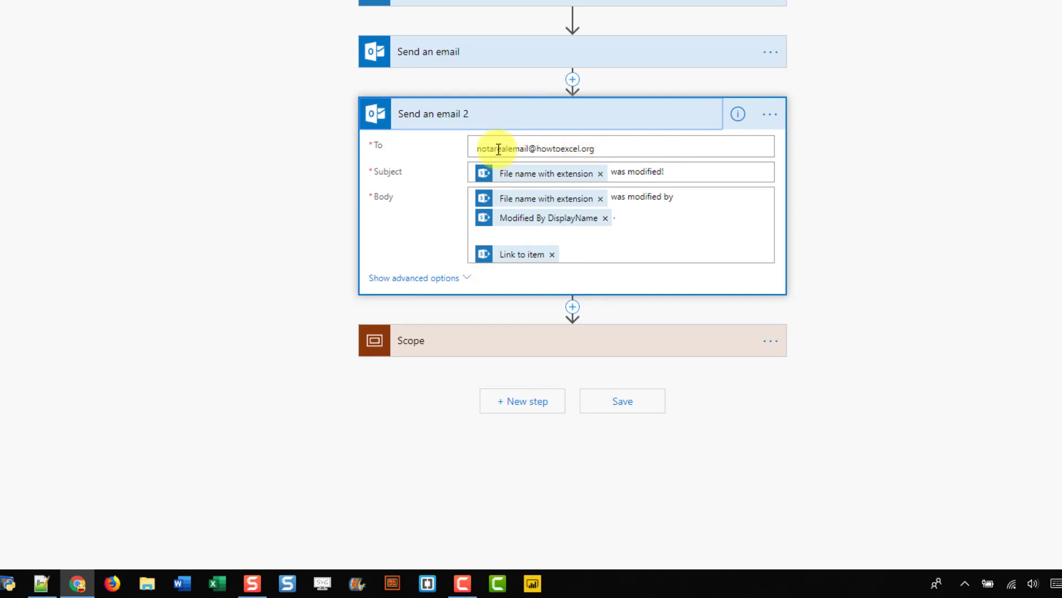
drag(479, 147, 596, 141)
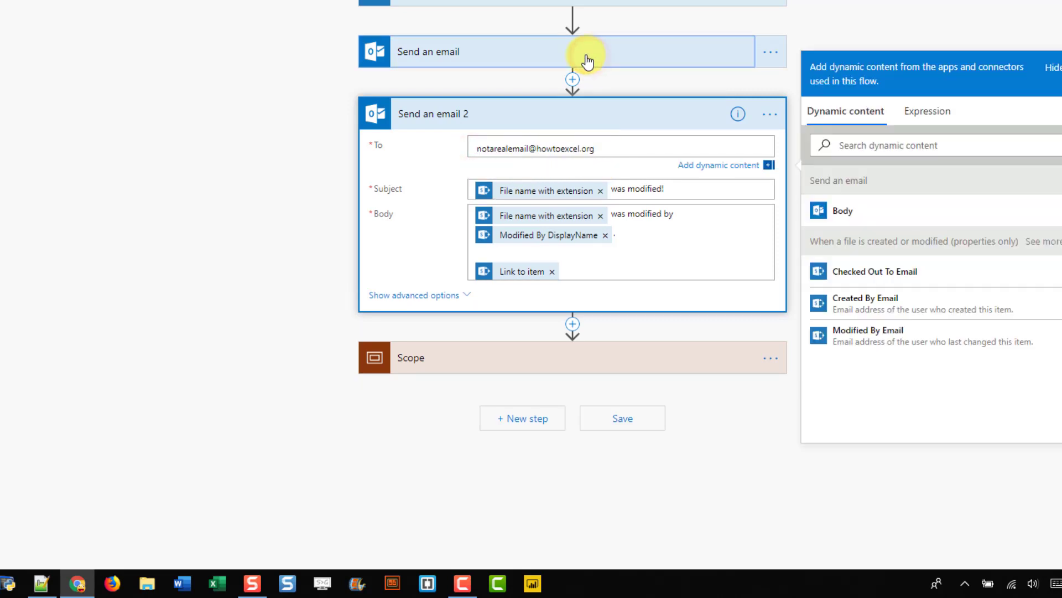
click(586, 57)
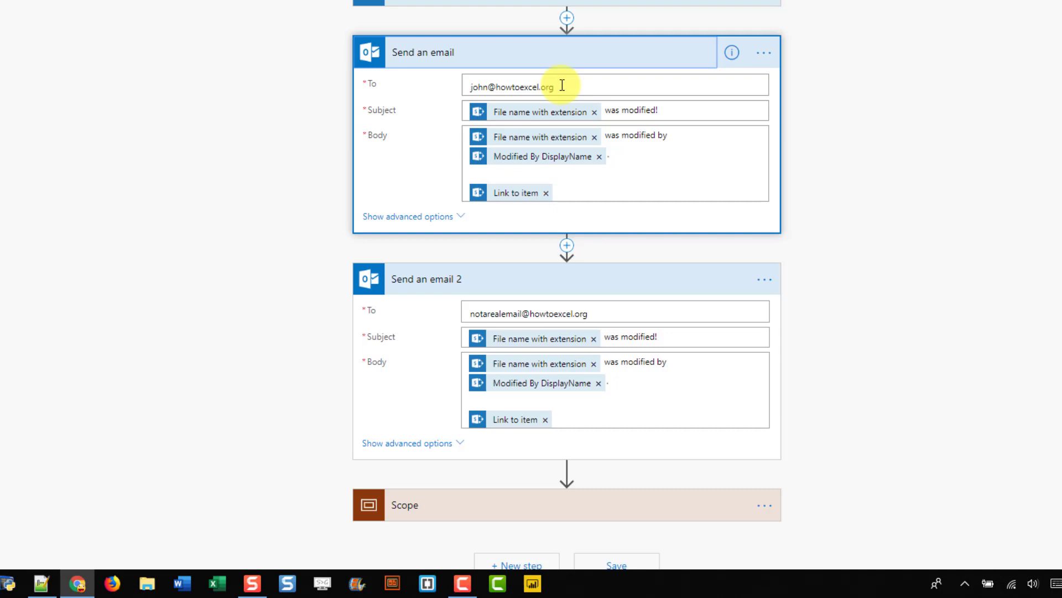
Insert an action slot above Send an email and list My clipboard actions, revealing the first item's JSON
click(567, 19)
click(570, 38)
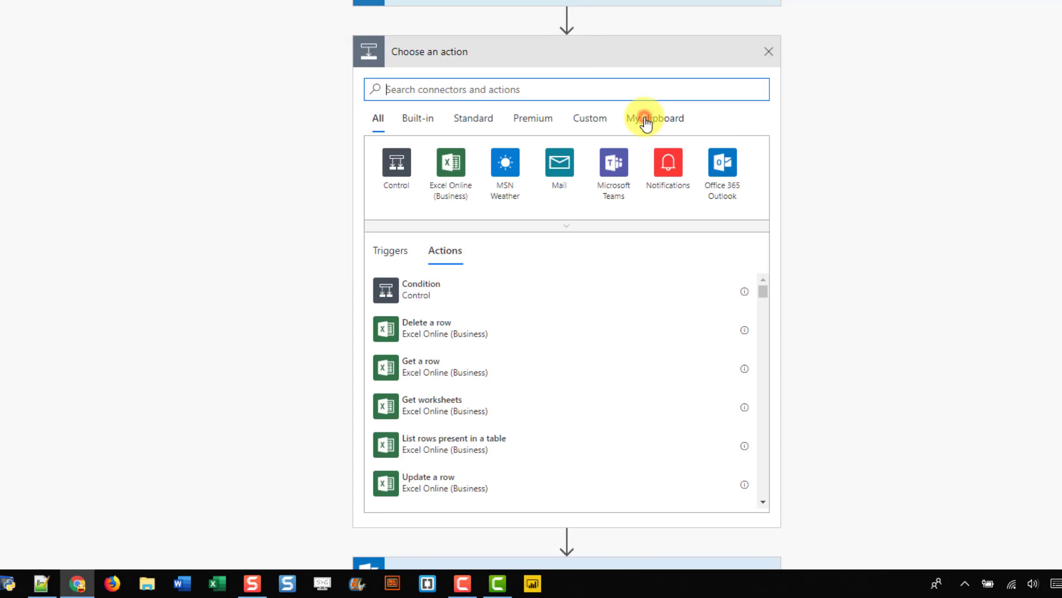
click(645, 119)
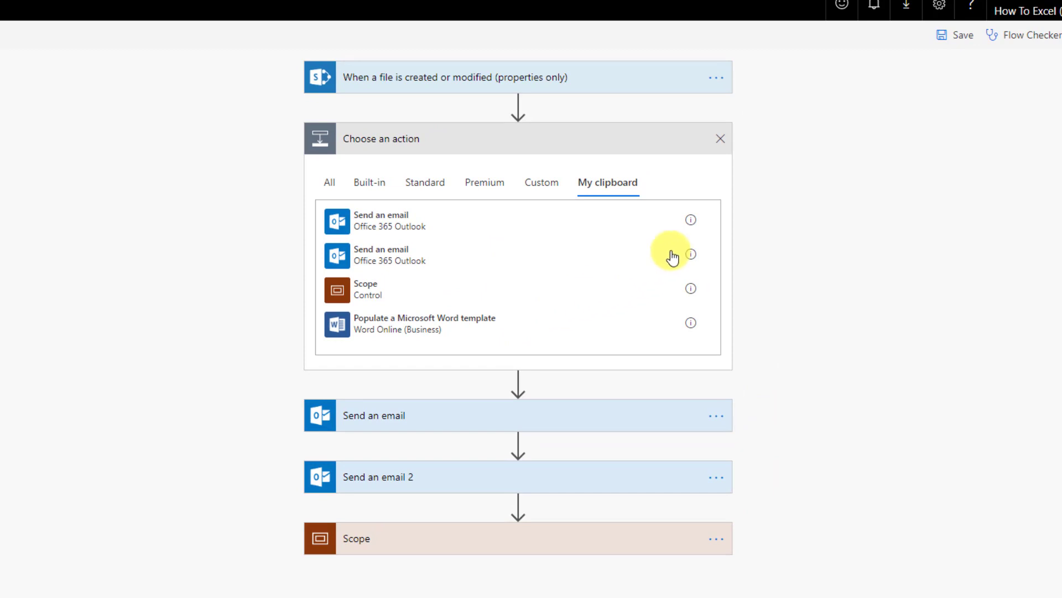
mouse_move(691, 224)
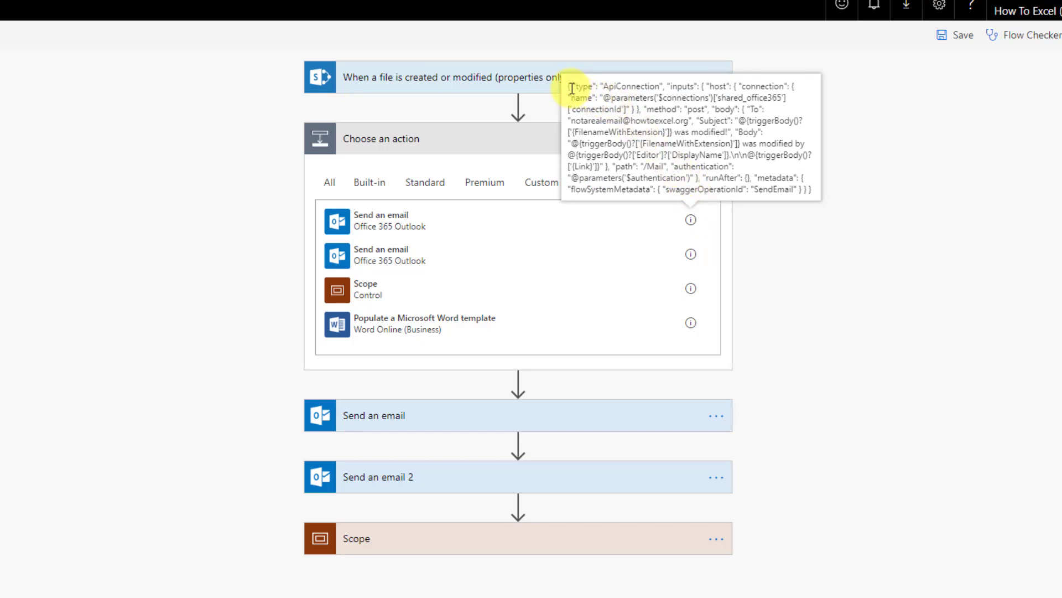
Highlight the first clipboard action's full JSON definition inside its info callout
mouse_move(569, 87)
mouse_down()
mouse_move(697, 159)
mouse_move(812, 188)
mouse_up()
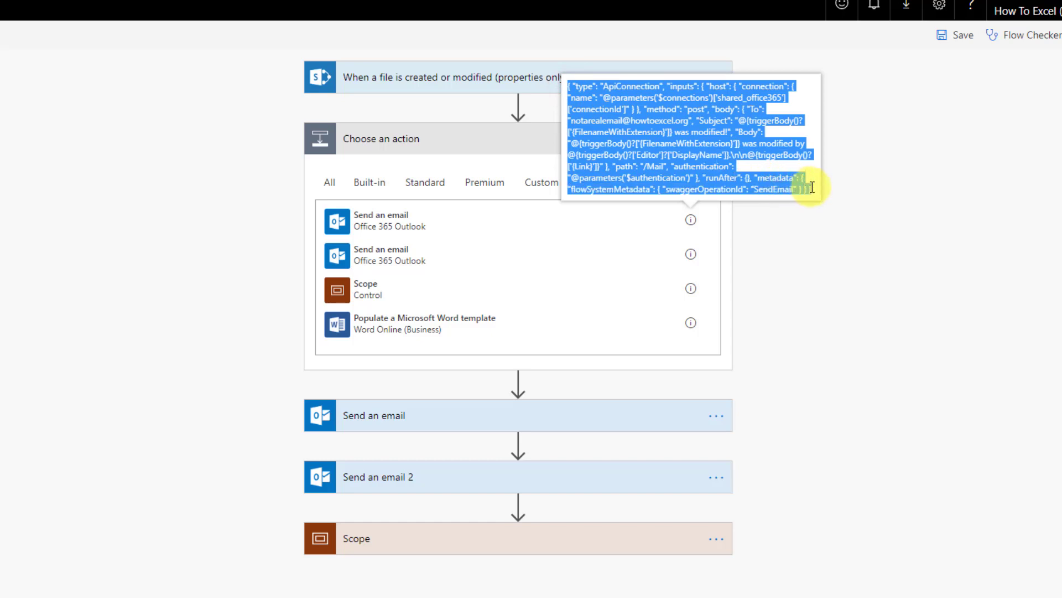